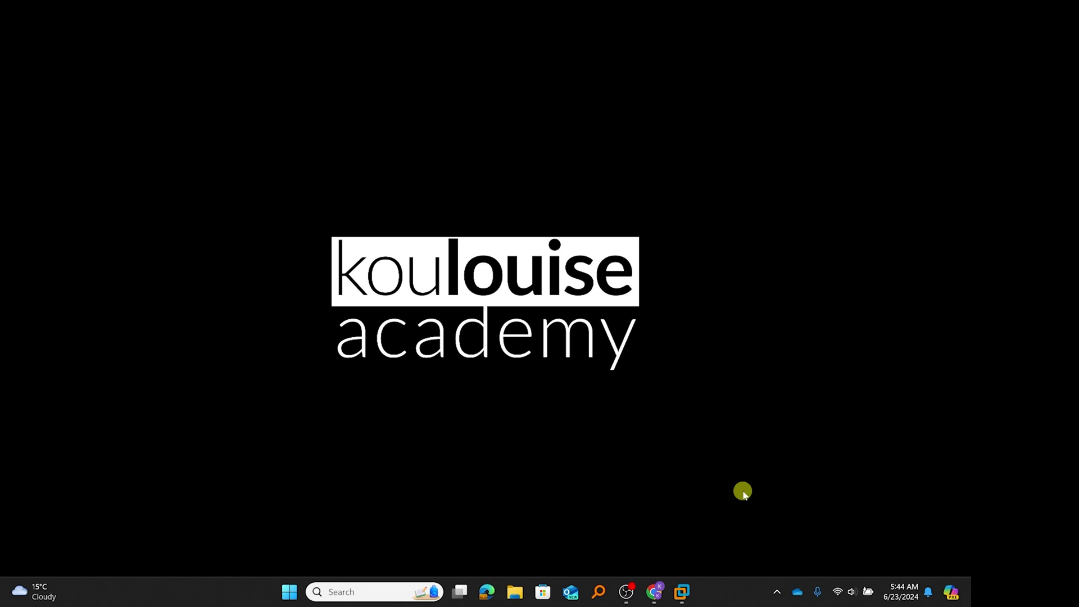
Bring VMware Workstation forward from the winsvr2k2501 thumbnail to show its Home tab.
{"action": "mouse_move", "coordinate": [682, 590]}
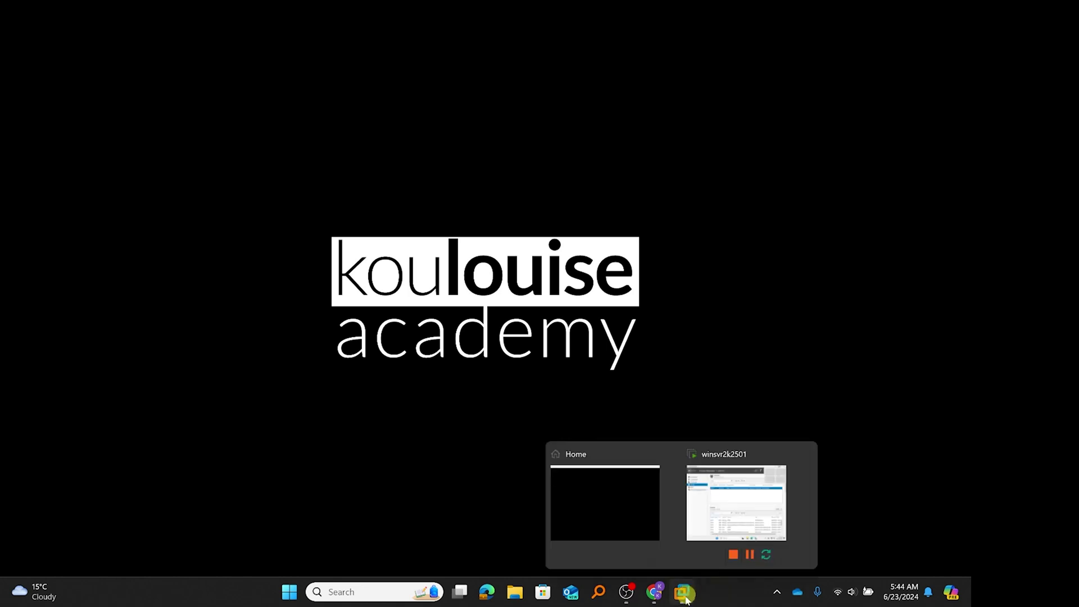
{"action": "left_click", "coordinate": [716, 531]}
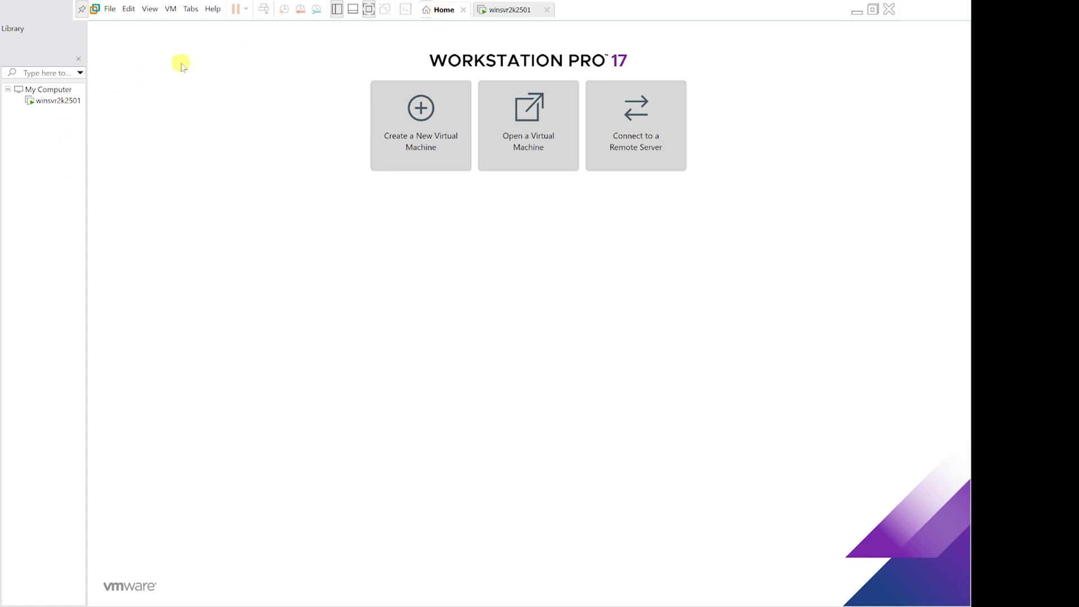
Start a typical Windows Server 2022 VM, OS installed later, named winsvr2k2201.
{"action": "left_click", "coordinate": [418, 142]}
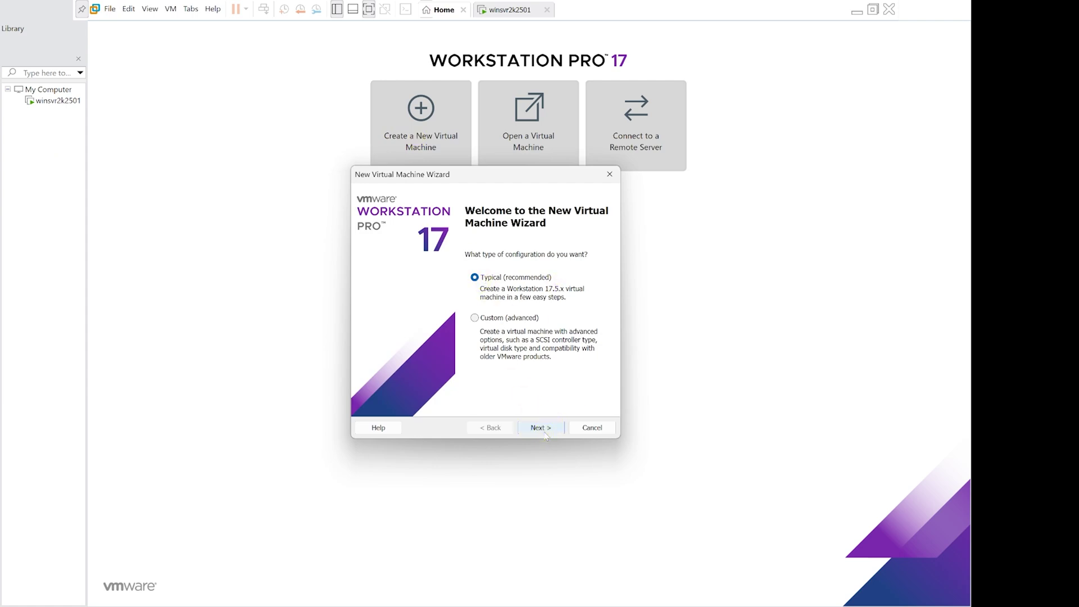
{"action": "left_click", "coordinate": [540, 430]}
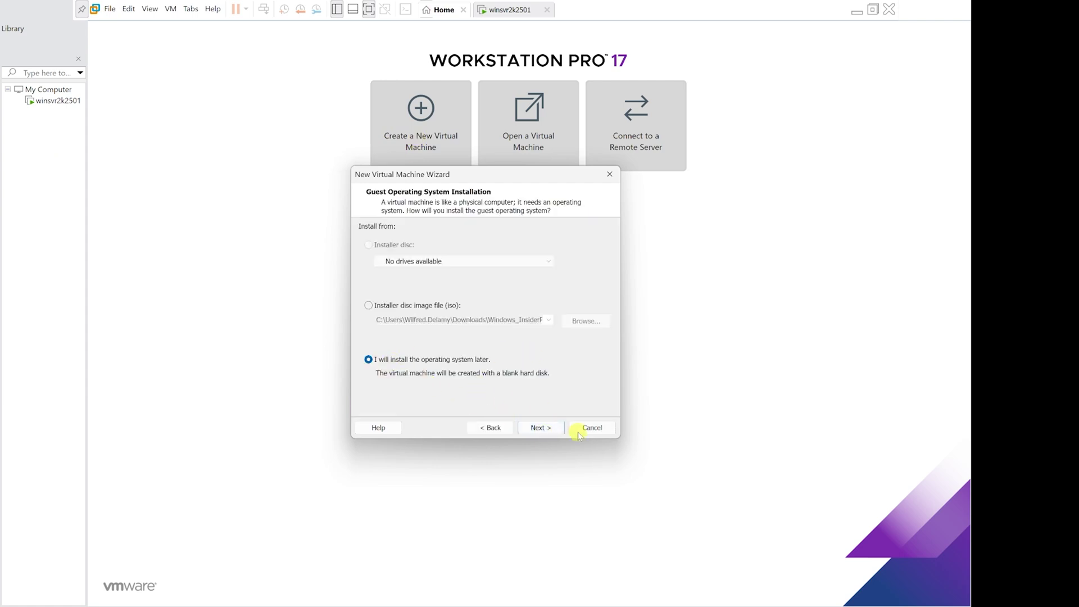
{"action": "left_click", "coordinate": [542, 432]}
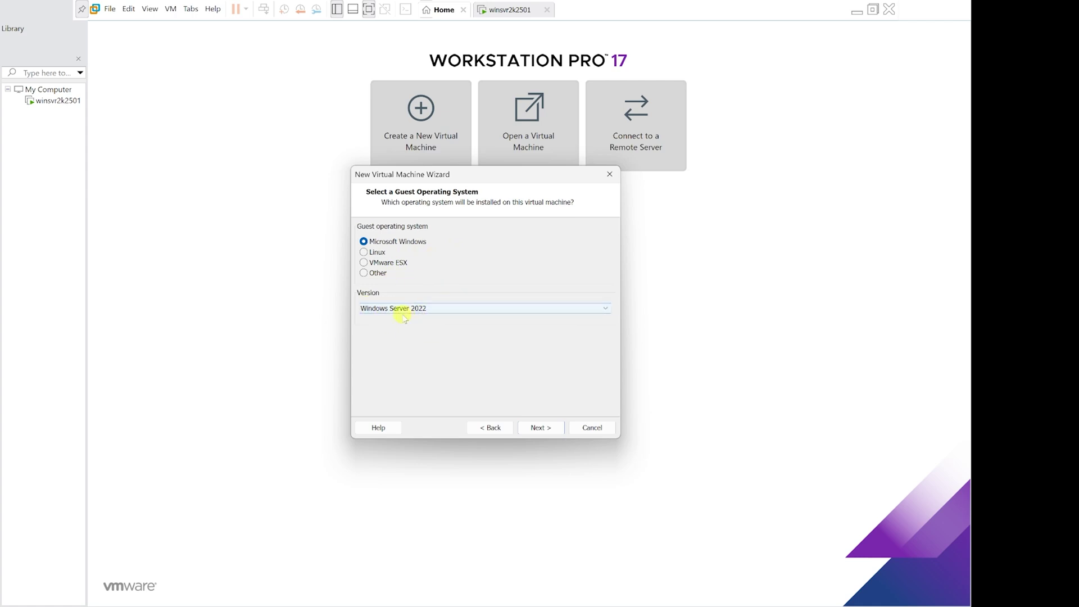
{"action": "left_click", "coordinate": [540, 428]}
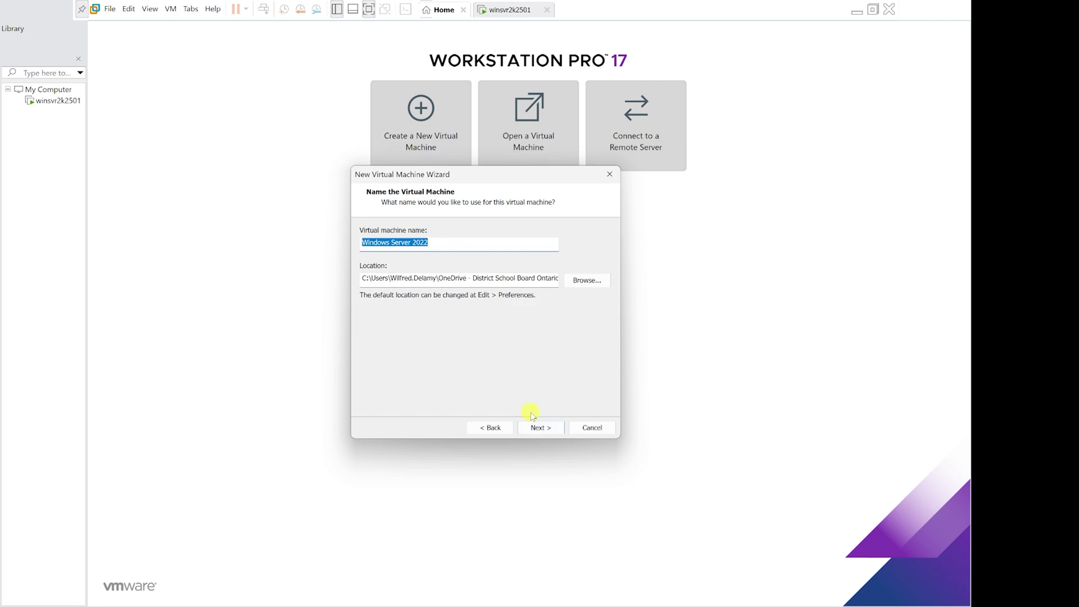
{"action": "type", "text": "winsvr2k22"}
{"action": "type", "text": "01"}
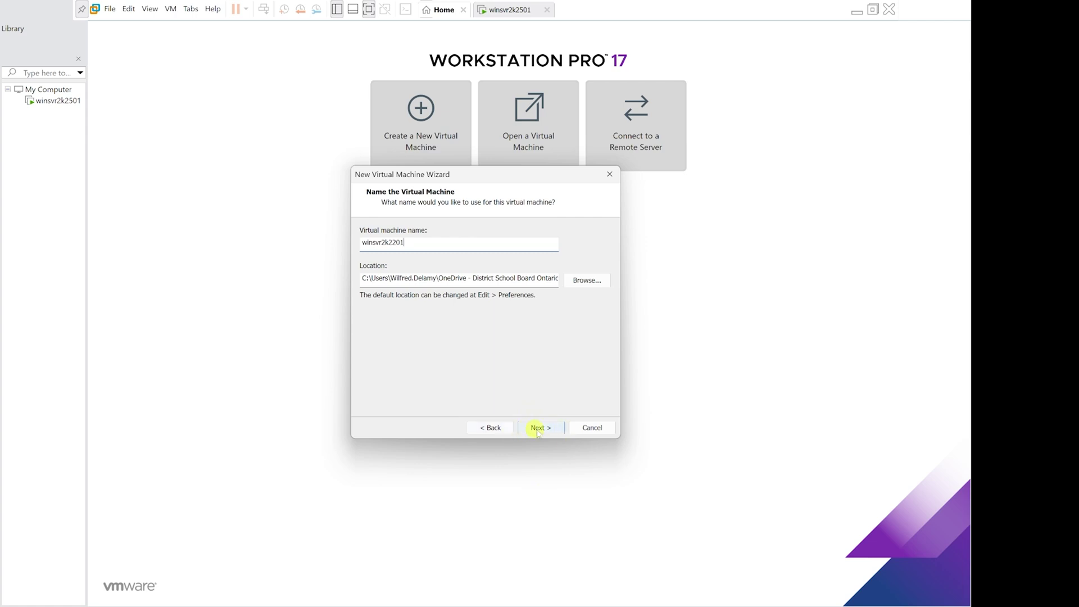
{"action": "left_click", "coordinate": [539, 428]}
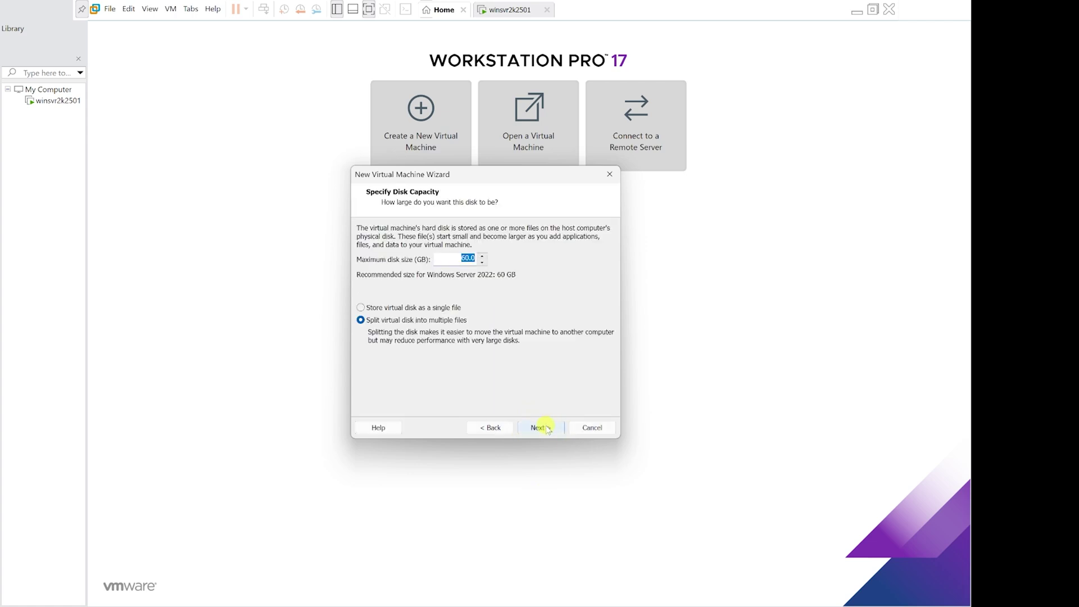
Give winsvr2k2201 a 100 GB split virtual disk and finish the wizard.
{"action": "type", "text": "100"}
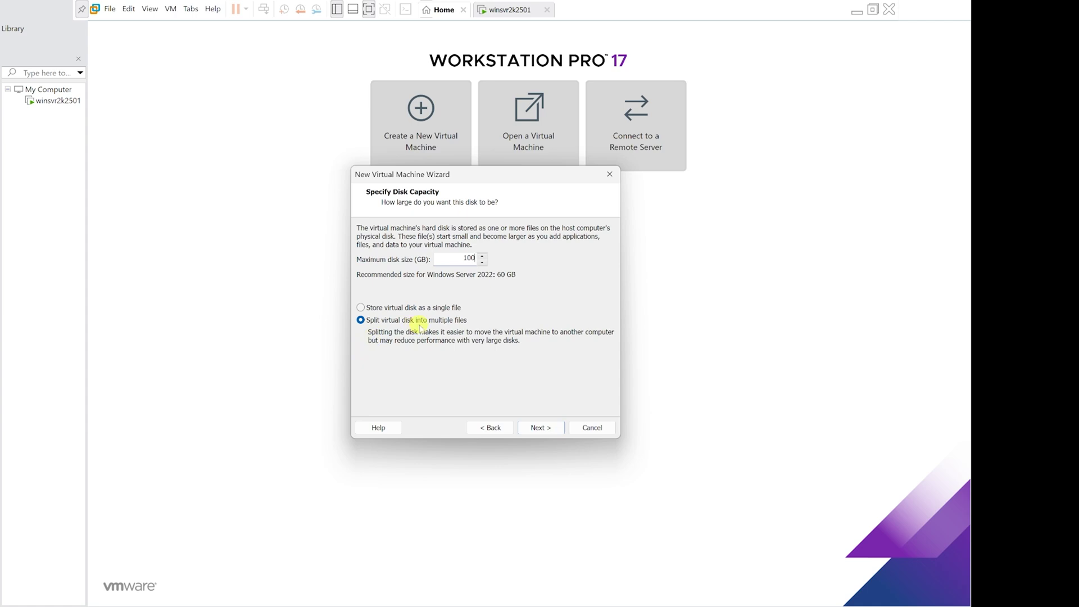
{"action": "left_click", "coordinate": [551, 428]}
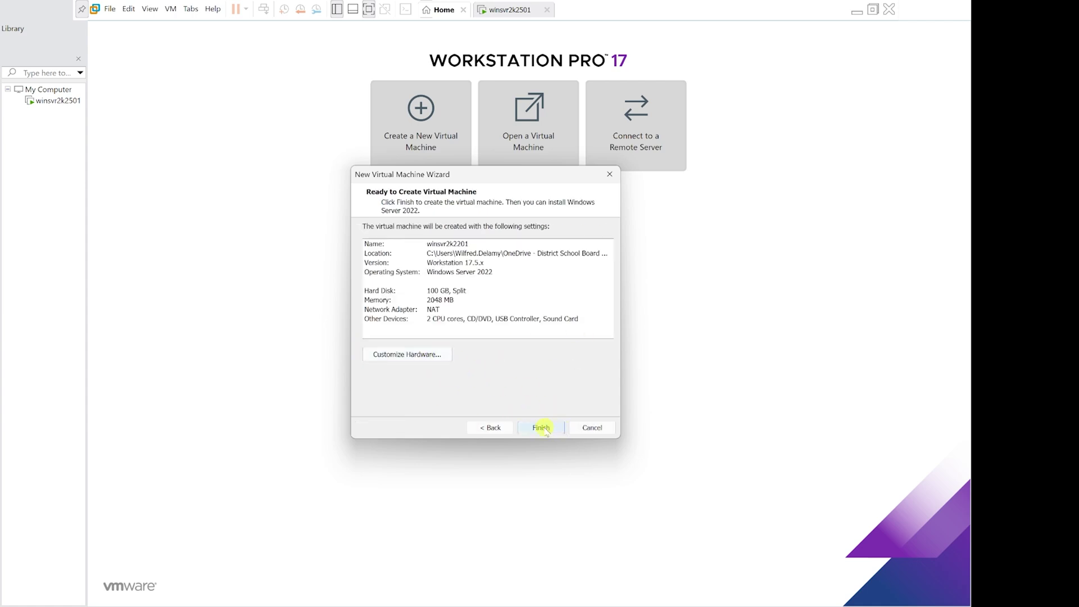
{"action": "left_click", "coordinate": [543, 428]}
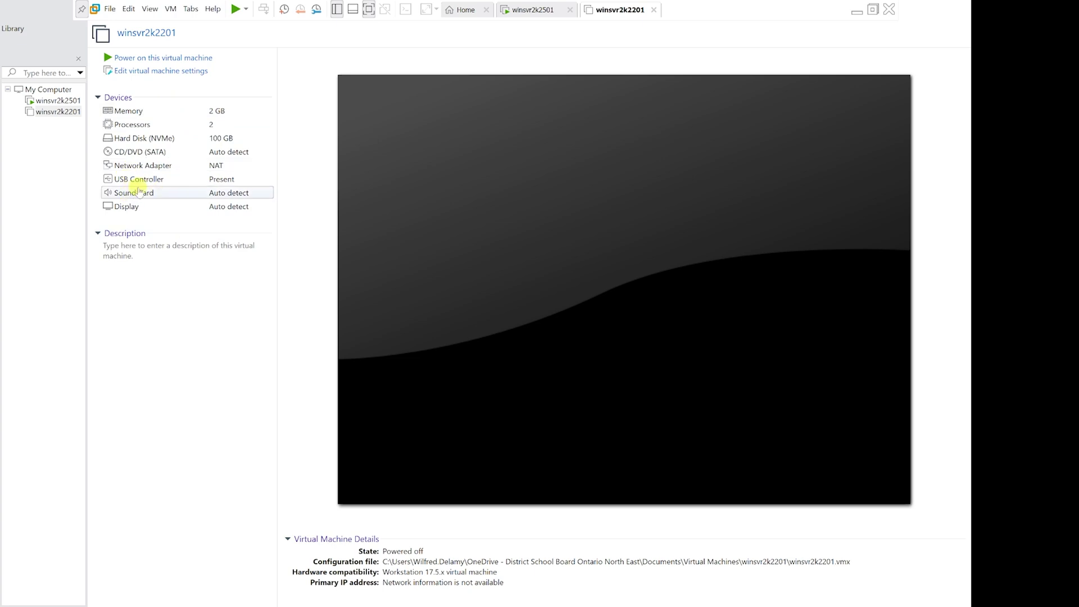
Set the CD/DVD (SATA) drive to the SERVER_EVAL_x64FRE_en-us ISO from KLA Downloads.
{"action": "double_click", "coordinate": [146, 152]}
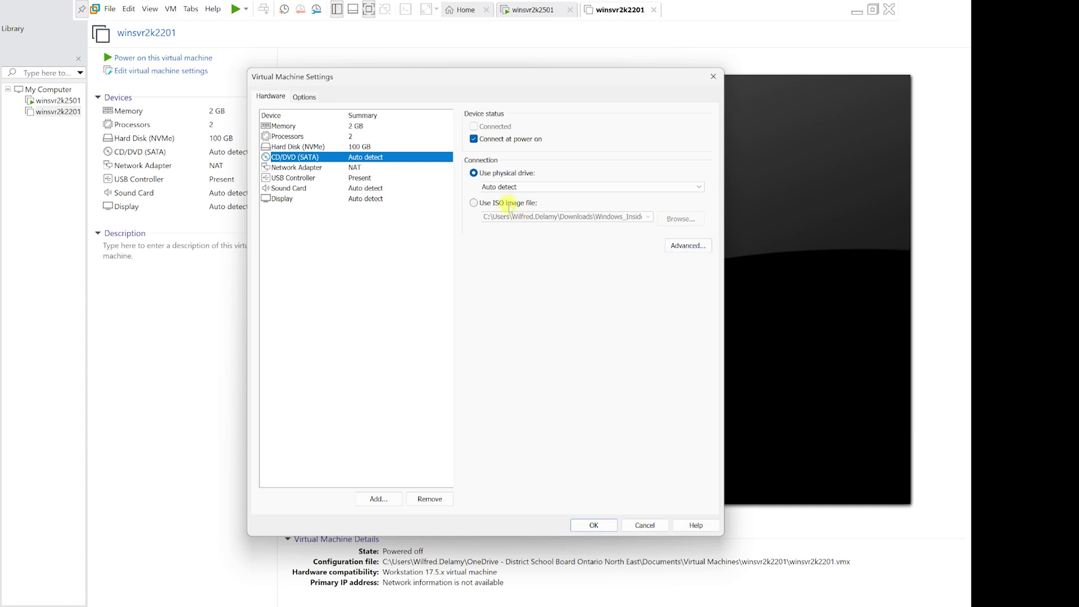
{"action": "left_click", "coordinate": [474, 203]}
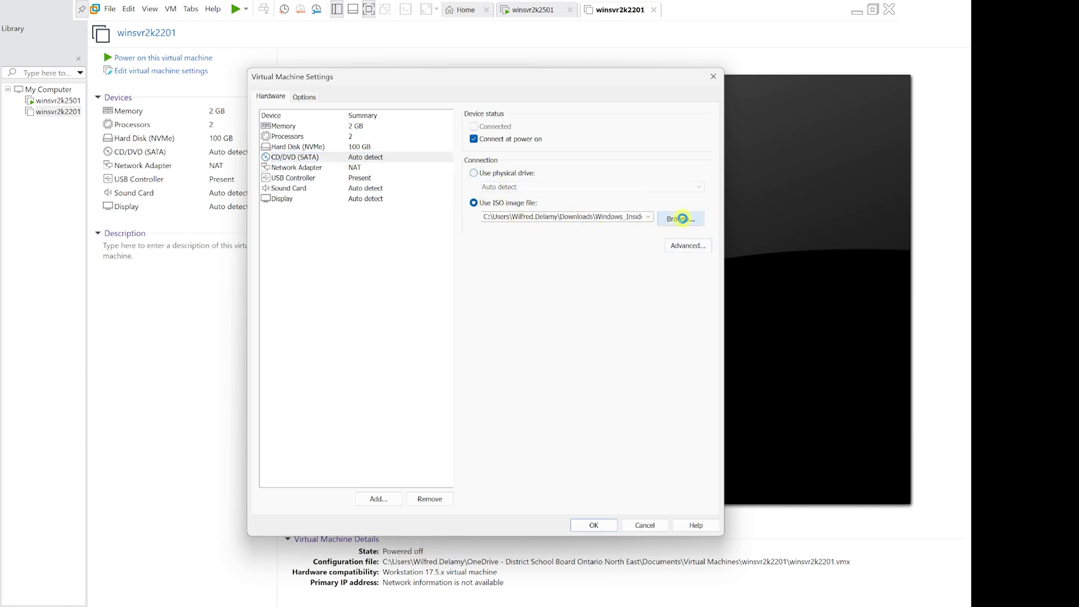
{"action": "left_click", "coordinate": [682, 219]}
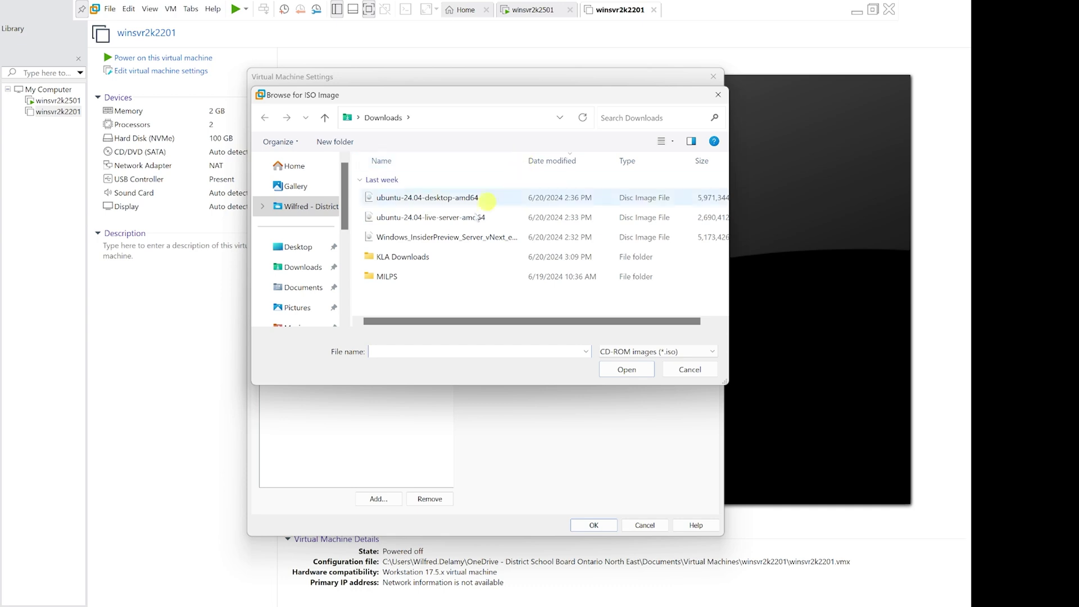
{"action": "double_click", "coordinate": [415, 258]}
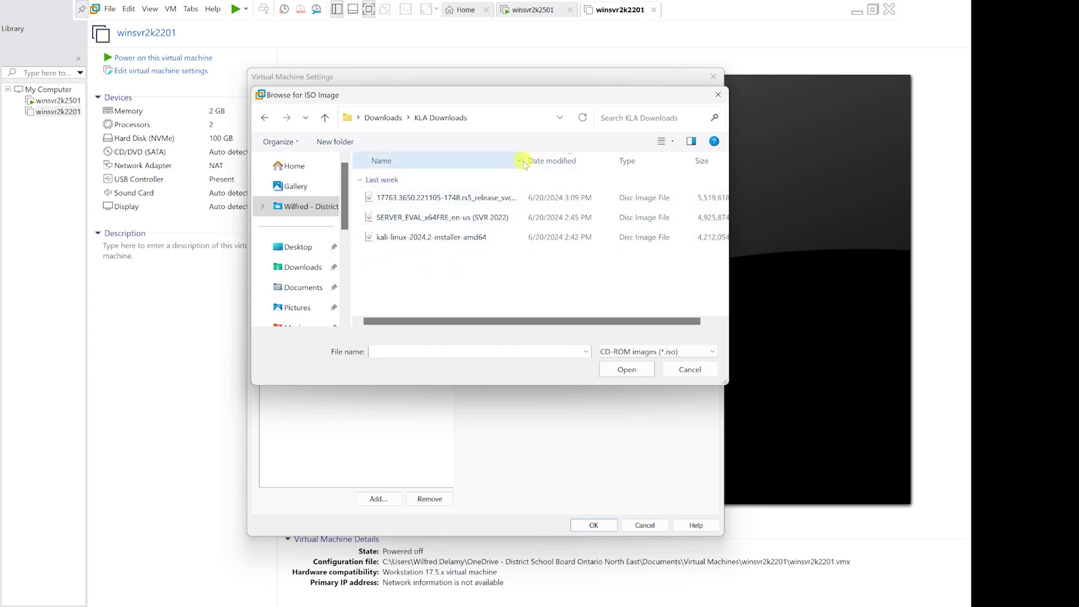
{"action": "left_click_drag", "start_coordinate": [524, 160], "coordinate": [587, 155]}
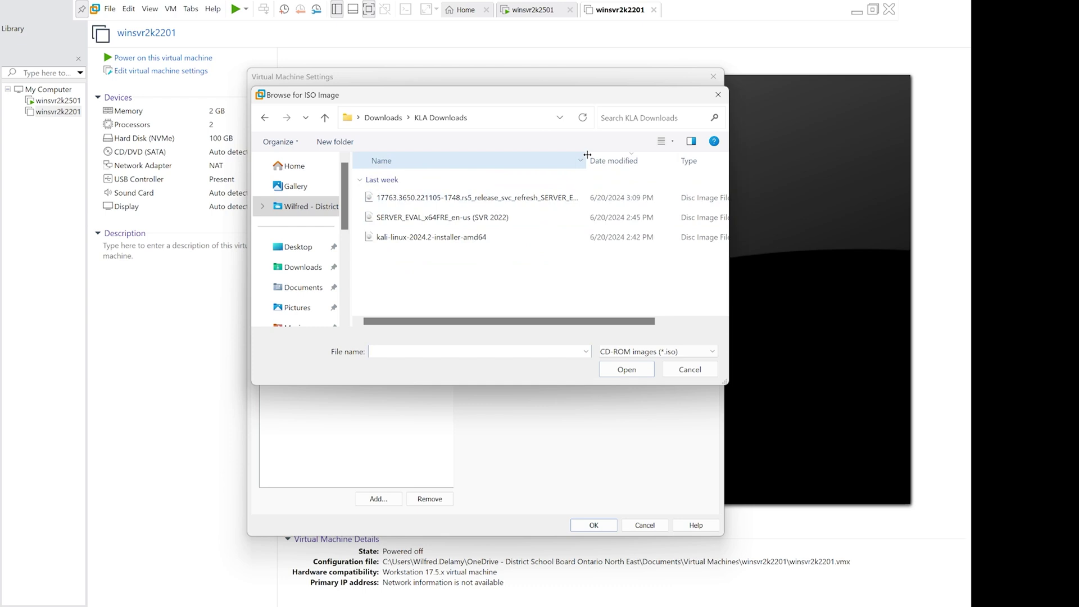
{"action": "left_click", "coordinate": [430, 216]}
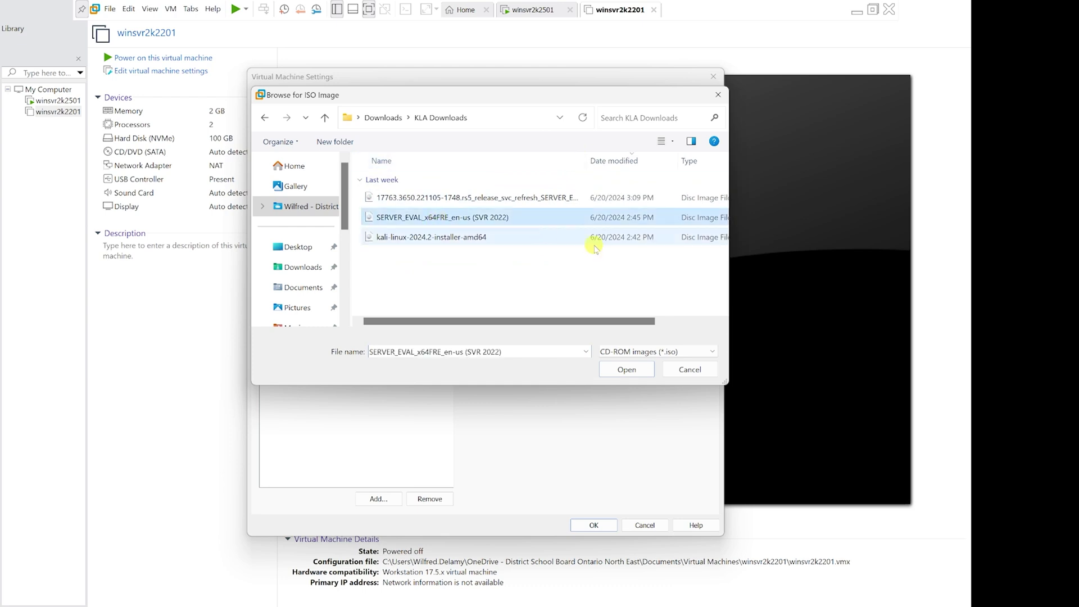
{"action": "left_click", "coordinate": [627, 370]}
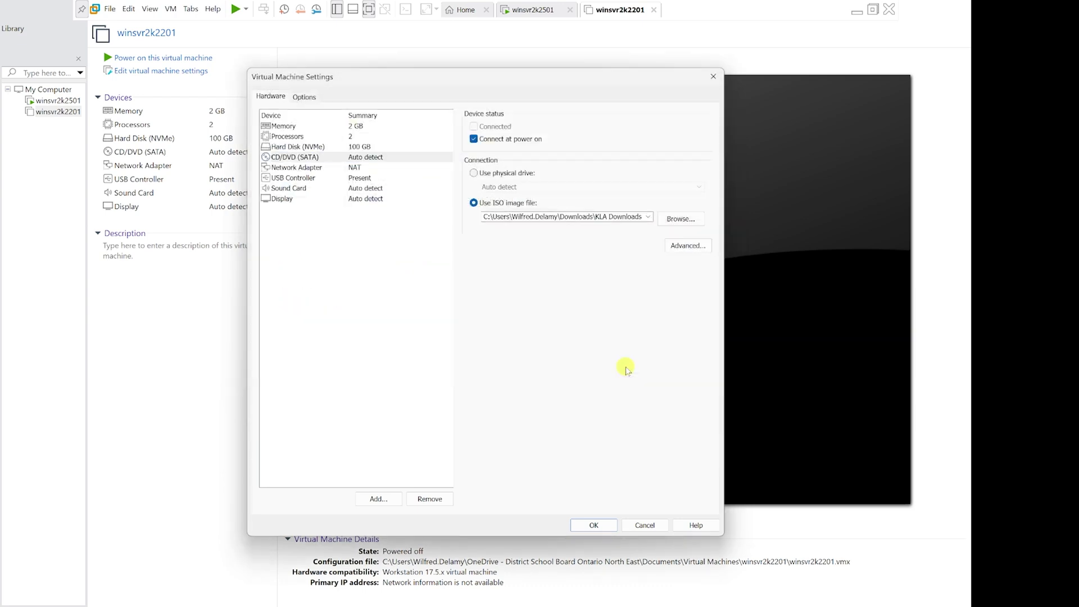
{"action": "left_click", "coordinate": [590, 526]}
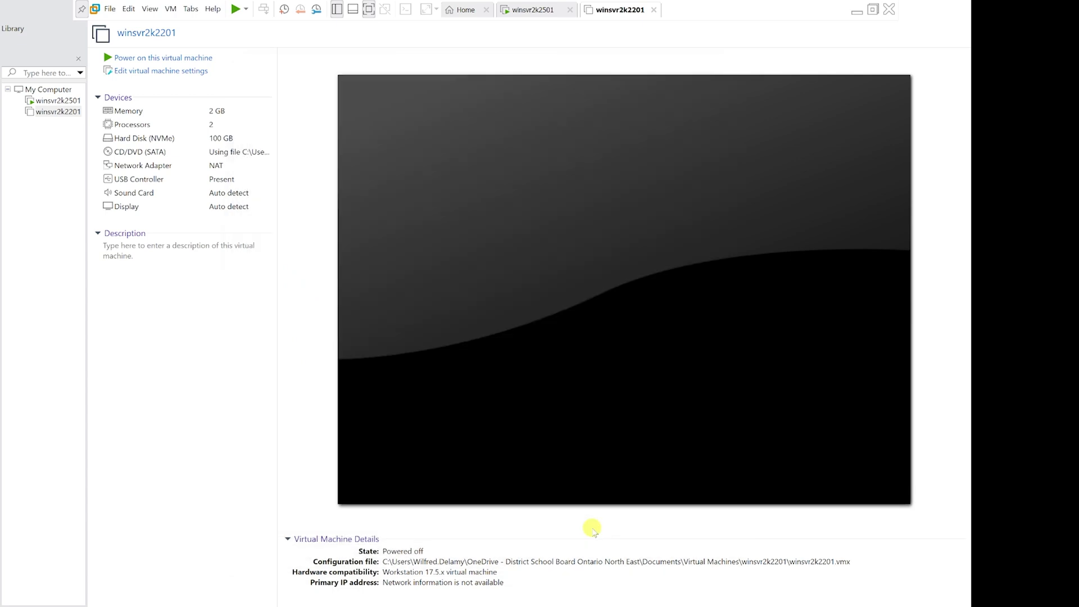
Power on winsvr2k2201, dismiss the removable devices notice, and boot from the DVD.
{"action": "left_click", "coordinate": [155, 58]}
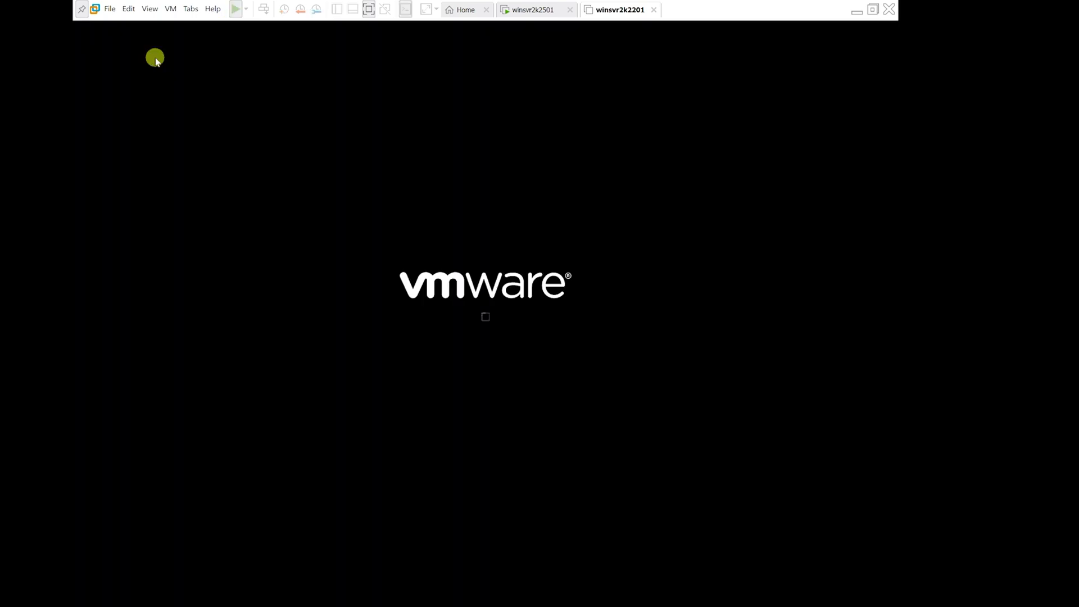
{"action": "left_click", "coordinate": [560, 360]}
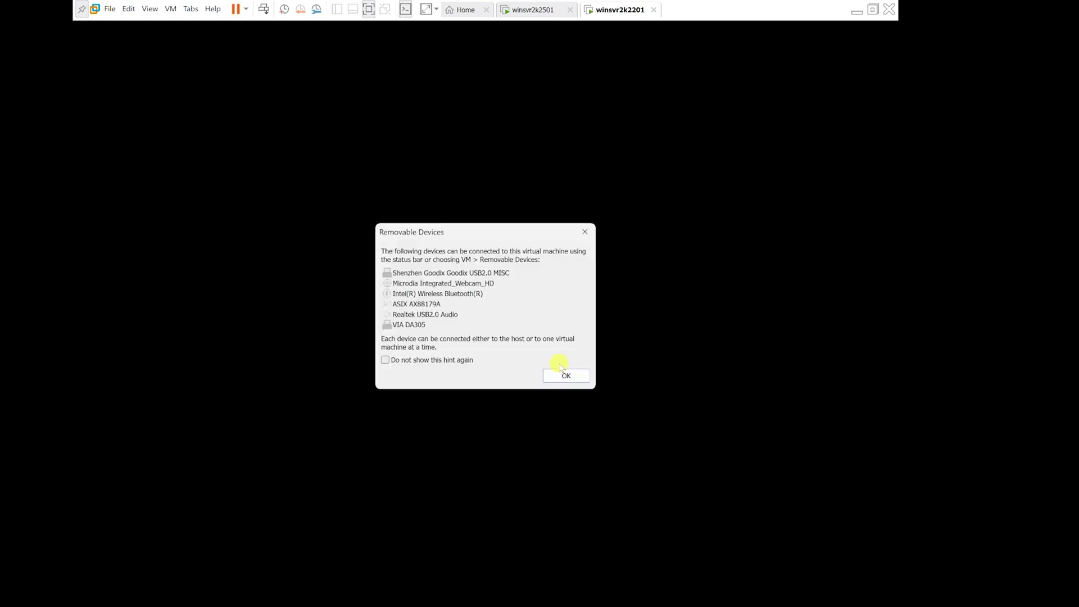
{"action": "left_click", "coordinate": [568, 376]}
{"action": "left_click", "coordinate": [515, 378]}
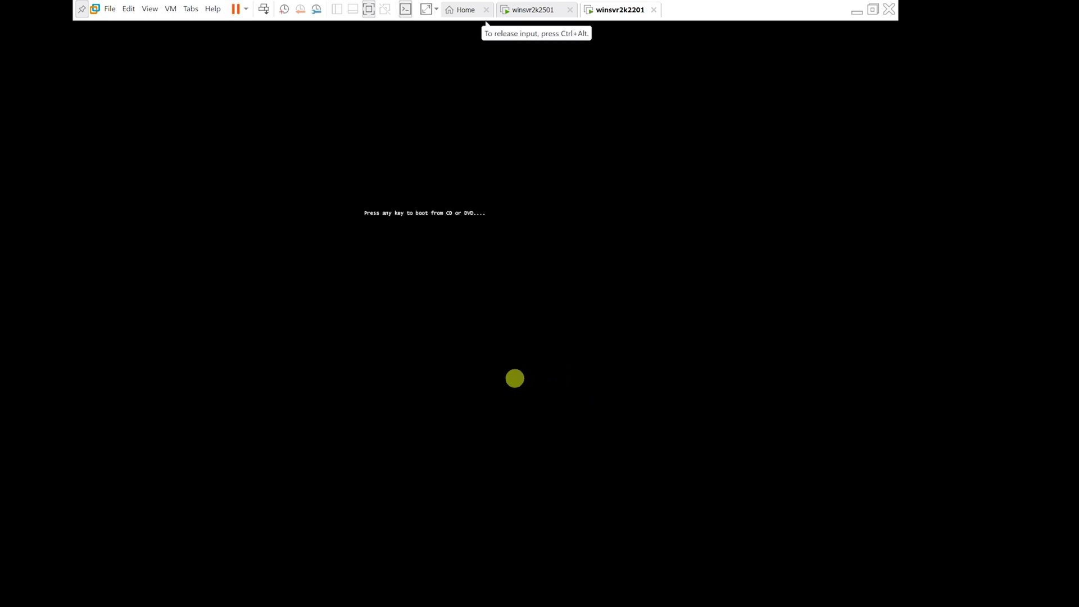
{"action": "key", "text": "Return"}
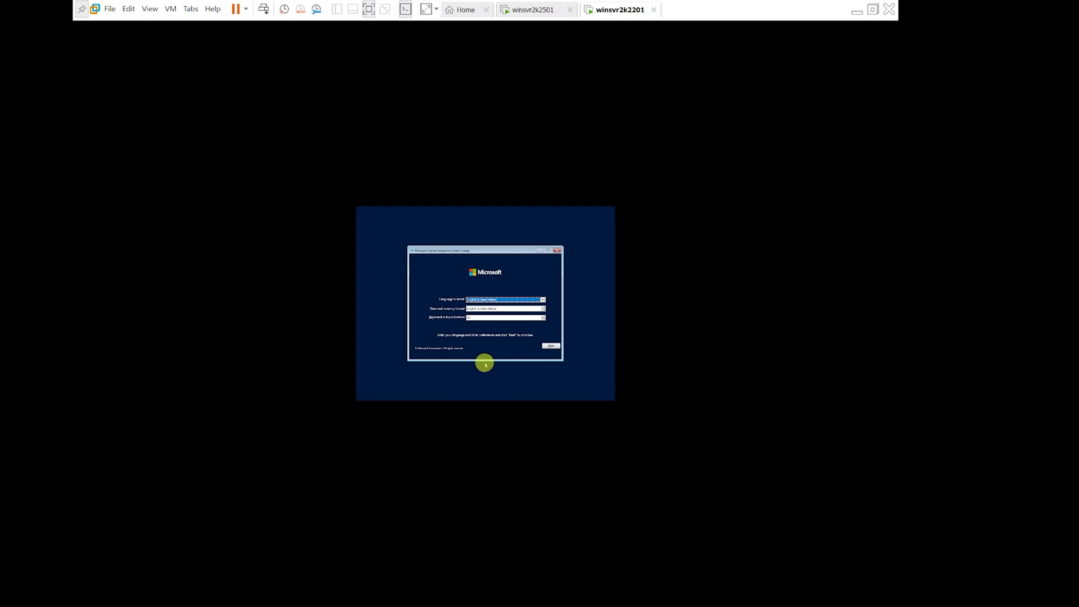
Stretch the virtual machine's display to fill the console window.
{"action": "key", "text": "ctrl+alt"}
{"action": "left_click", "coordinate": [426, 10]}
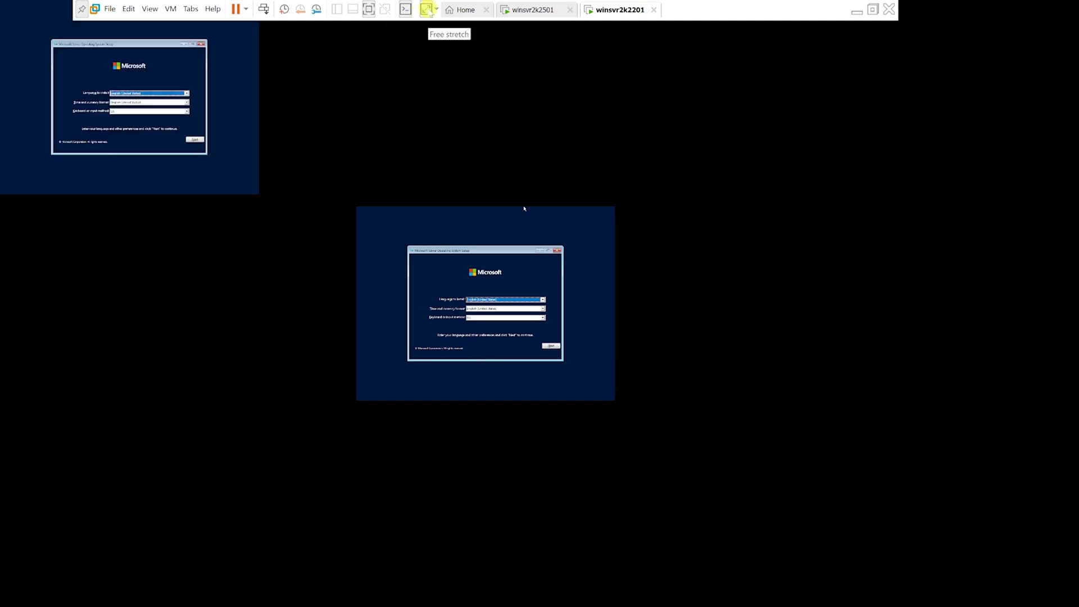
{"action": "left_click", "coordinate": [448, 168]}
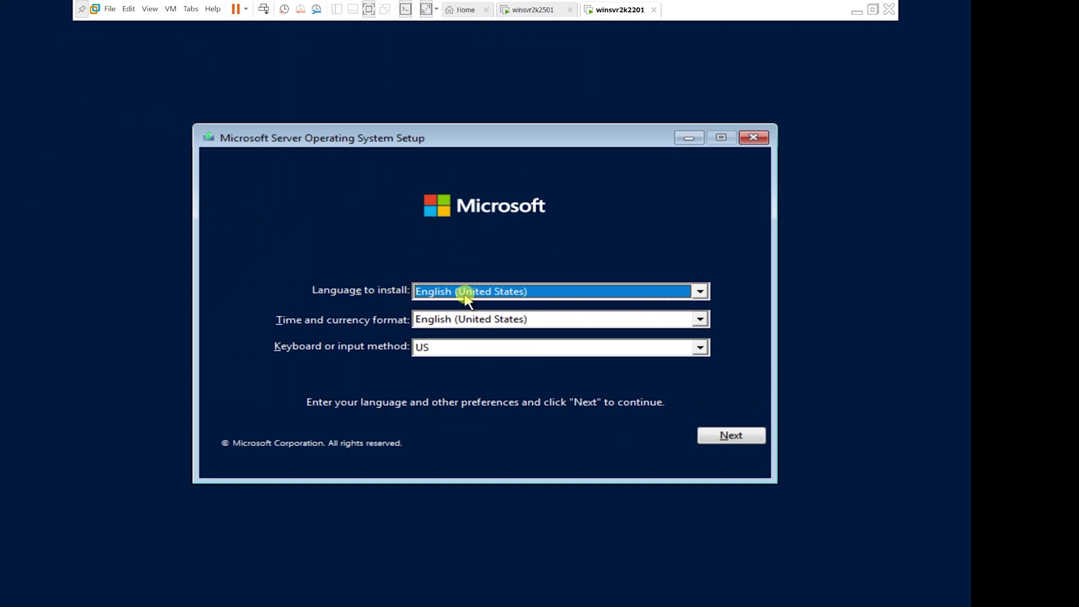
Keep English (United States) language, choose English (Canada) time format, and begin installing.
{"action": "left_click", "coordinate": [700, 292]}
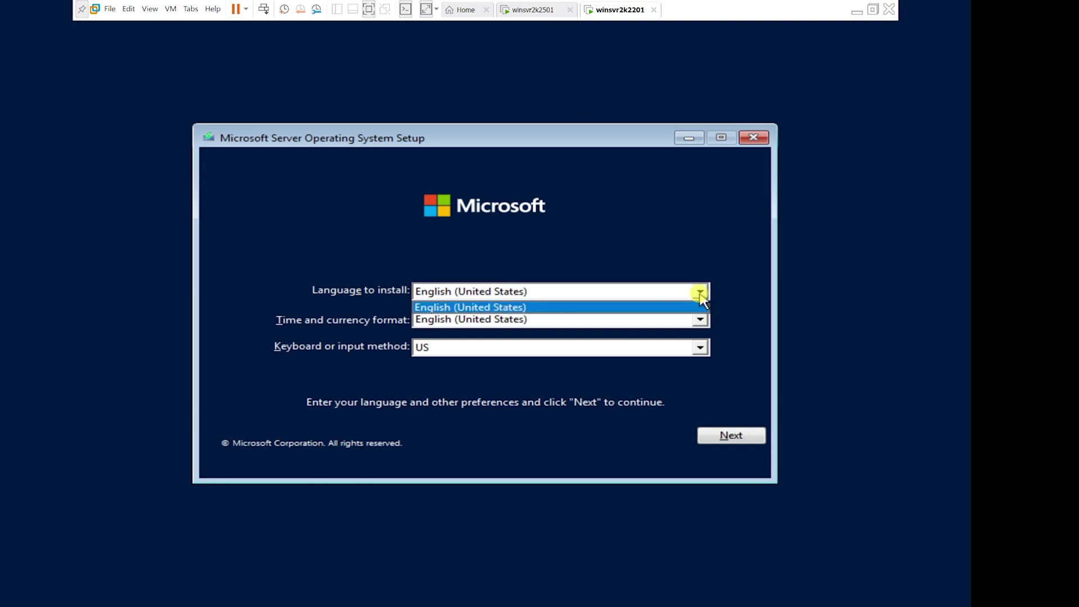
{"action": "left_click", "coordinate": [622, 296]}
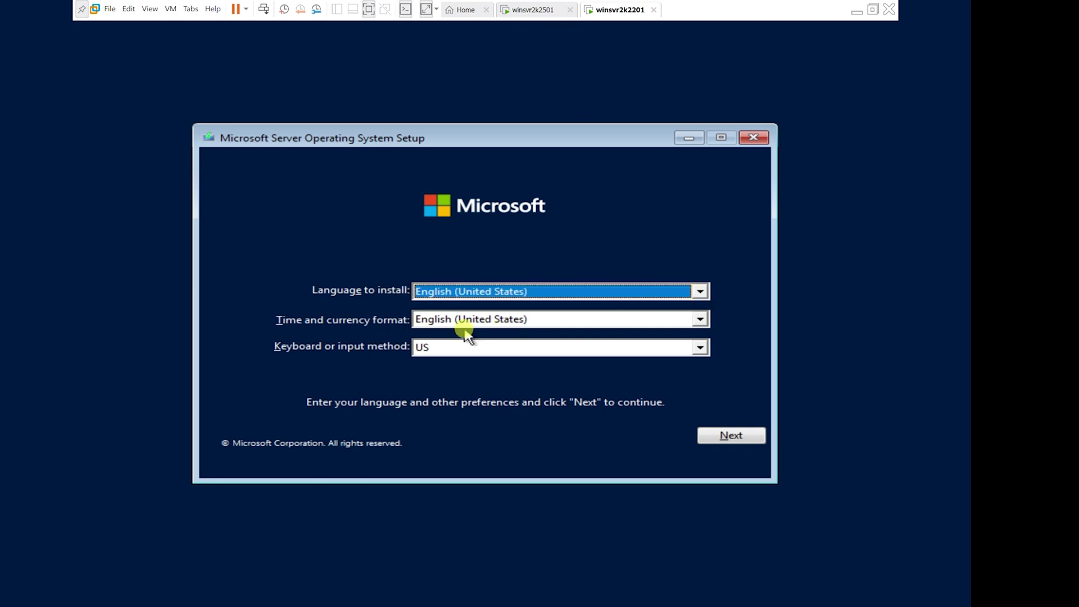
{"action": "left_click", "coordinate": [700, 320]}
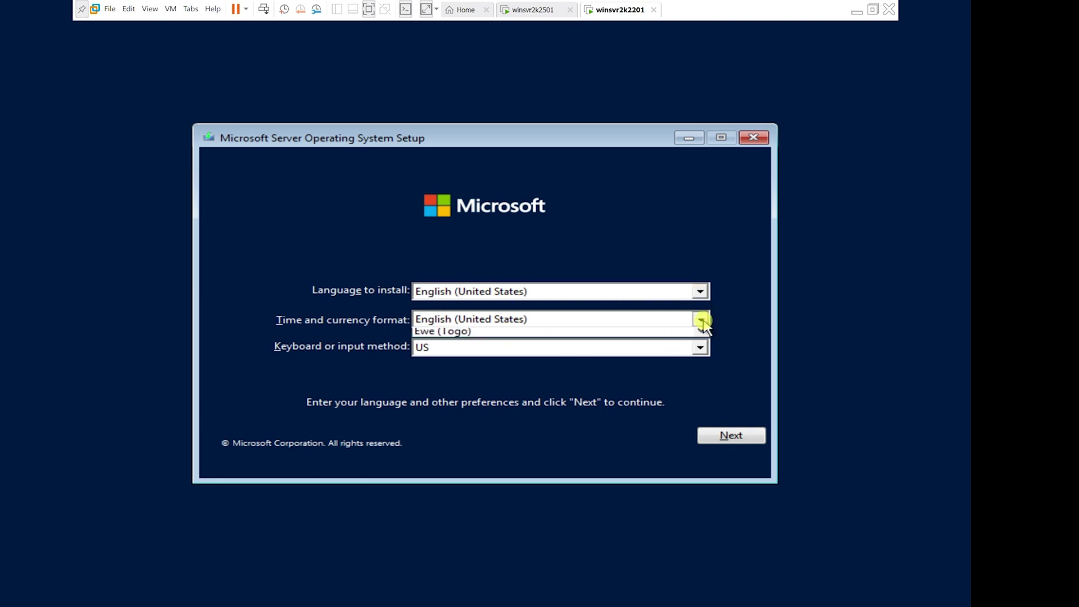
{"action": "scroll", "coordinate": [633, 357], "scroll_direction": "up", "scroll_amount": 2}
{"action": "scroll", "coordinate": [635, 360], "scroll_direction": "up", "scroll_amount": 4}
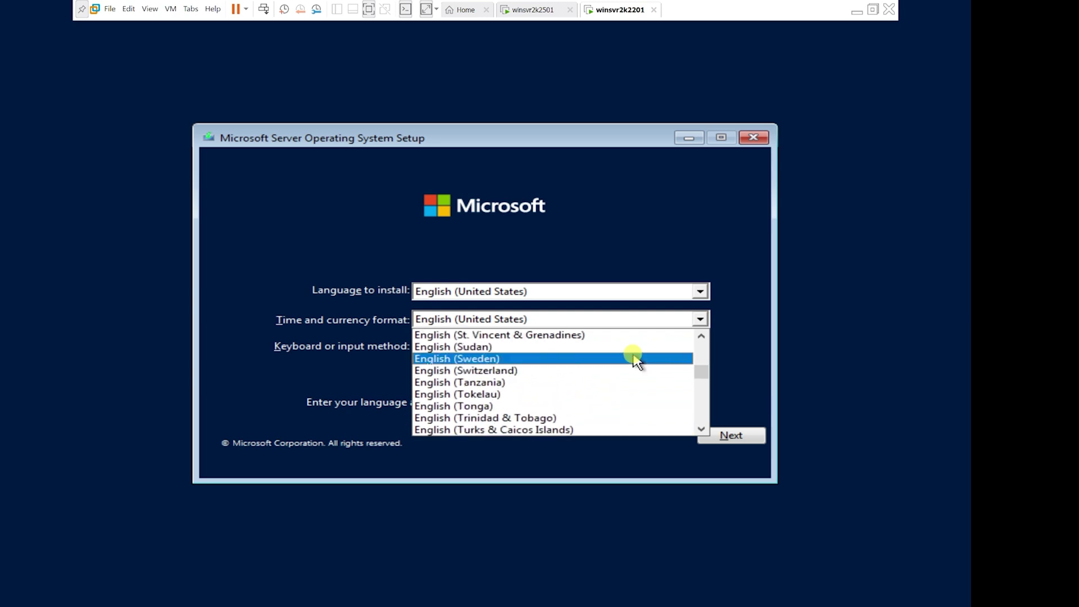
{"action": "scroll", "coordinate": [634, 358], "scroll_direction": "up", "scroll_amount": 20}
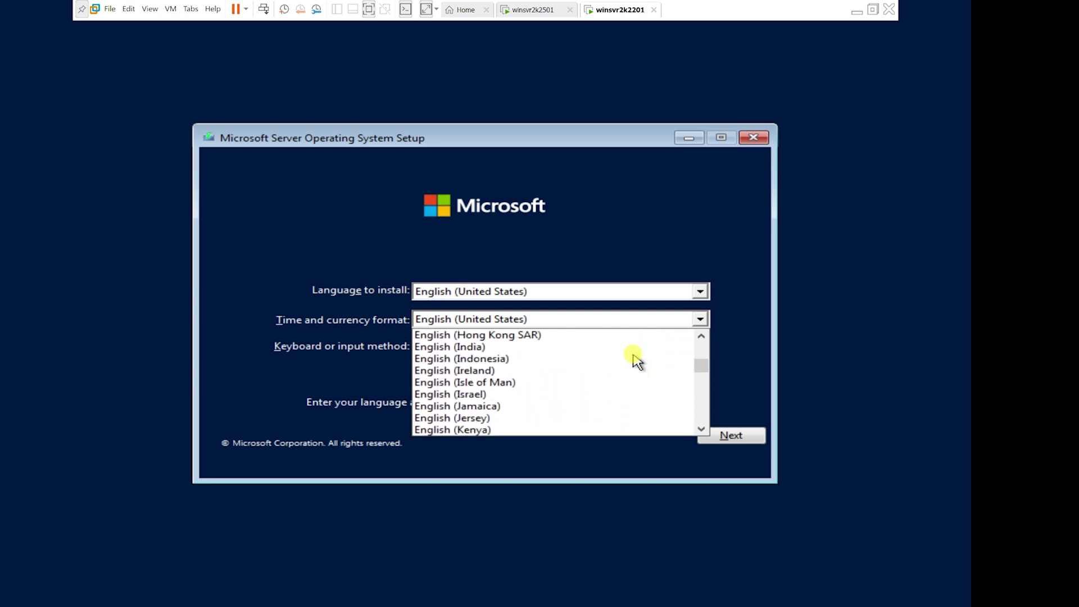
{"action": "left_click", "coordinate": [453, 394]}
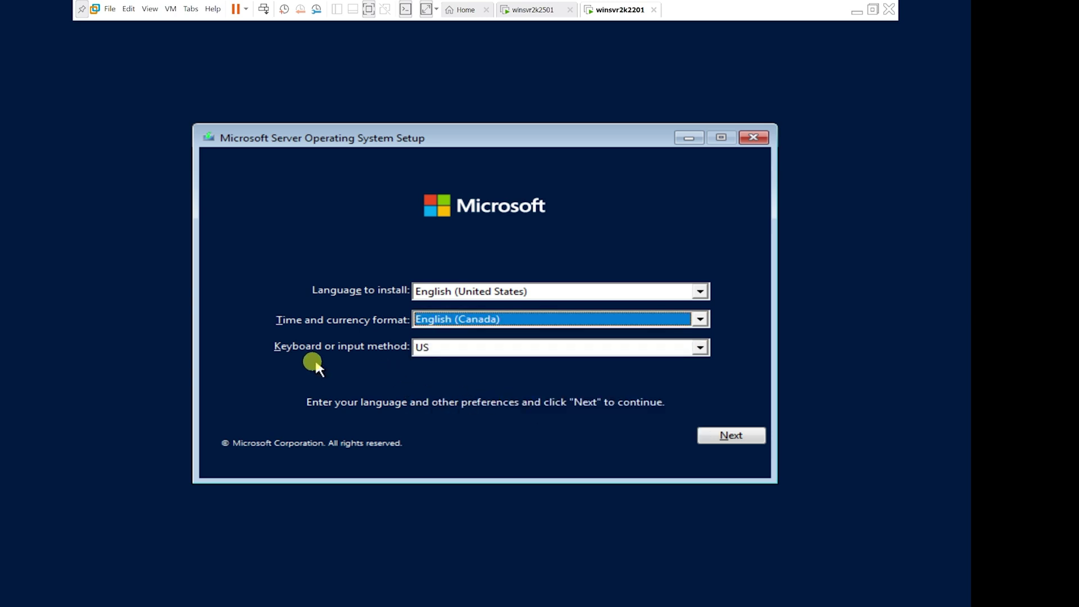
{"action": "left_click", "coordinate": [740, 439]}
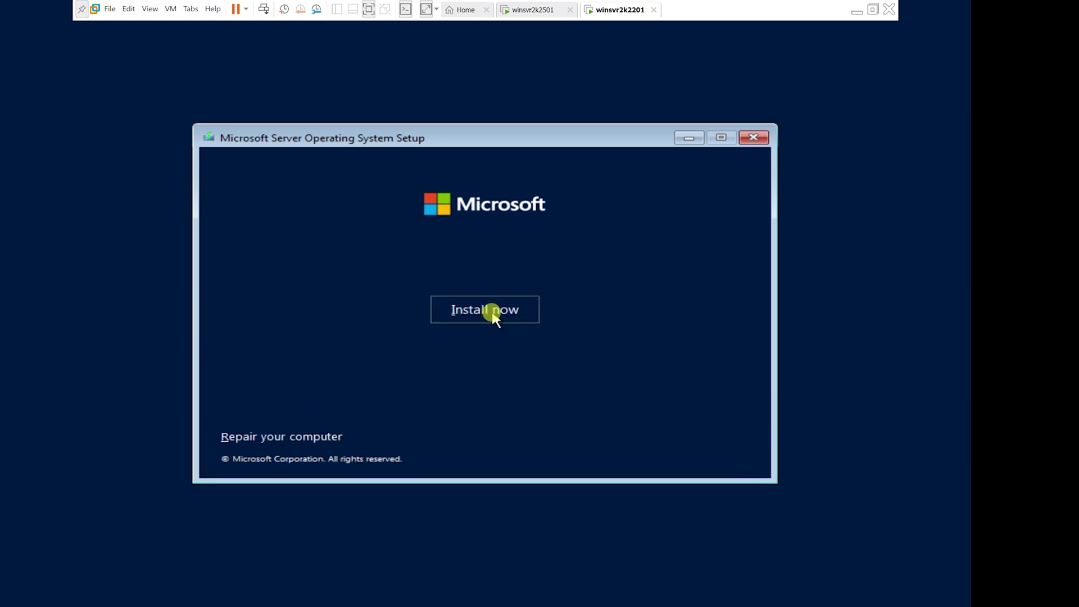
{"action": "left_click", "coordinate": [493, 312]}
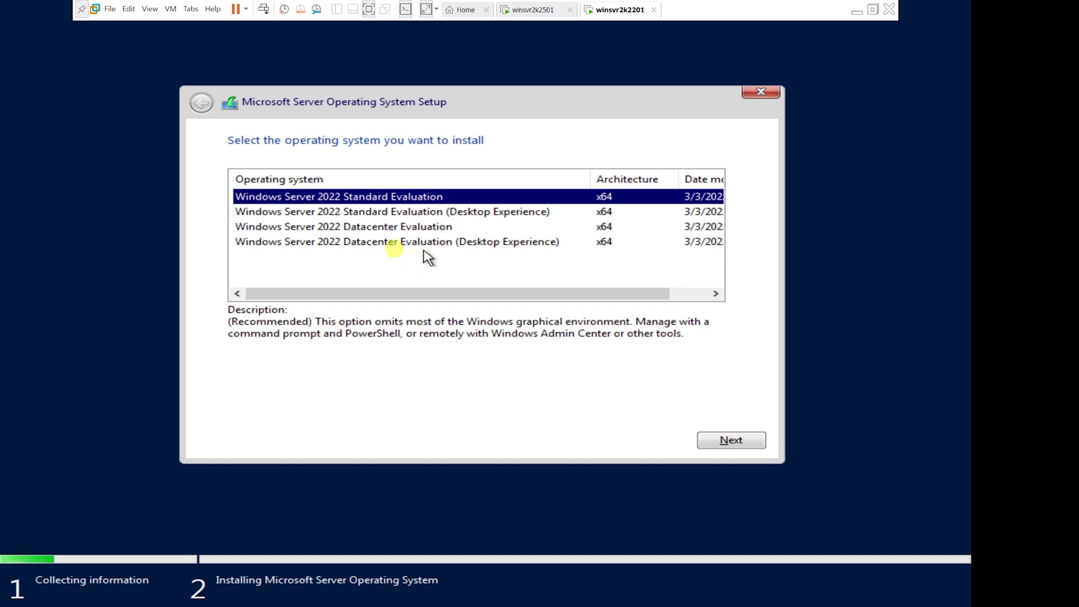
Pick Datacenter Evaluation (Desktop Experience), accept the licence, and custom-install onto Drive 0.
{"action": "left_click", "coordinate": [444, 243]}
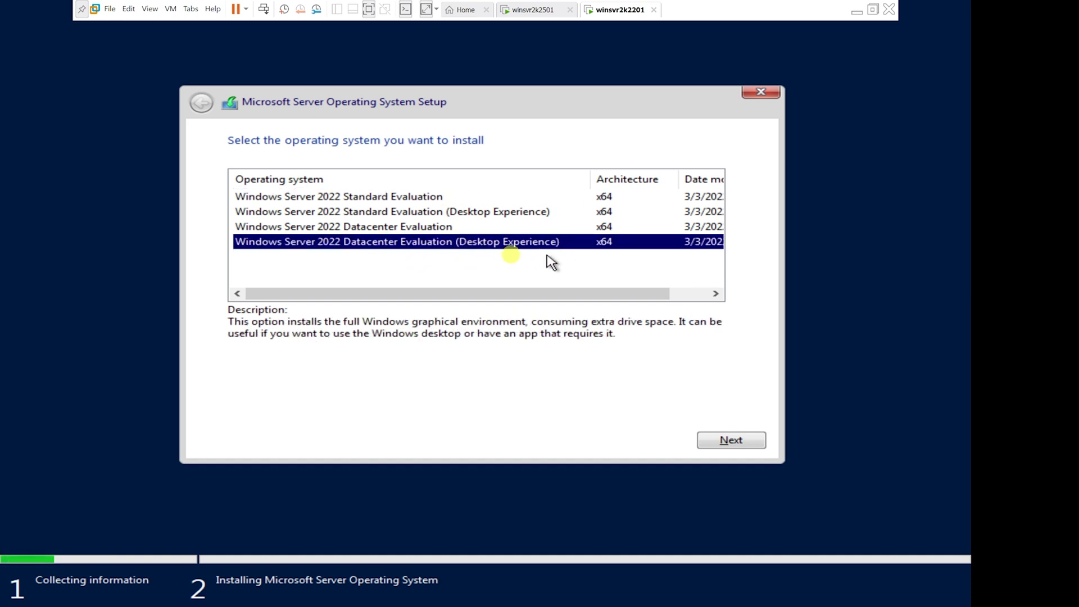
{"action": "left_click", "coordinate": [729, 439]}
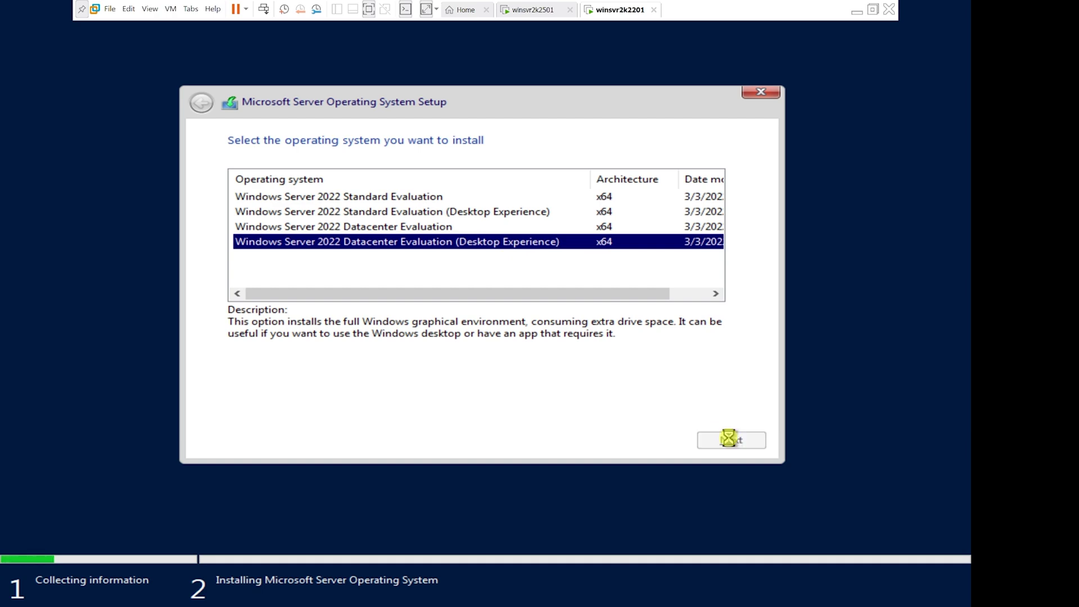
{"action": "left_click", "coordinate": [310, 420]}
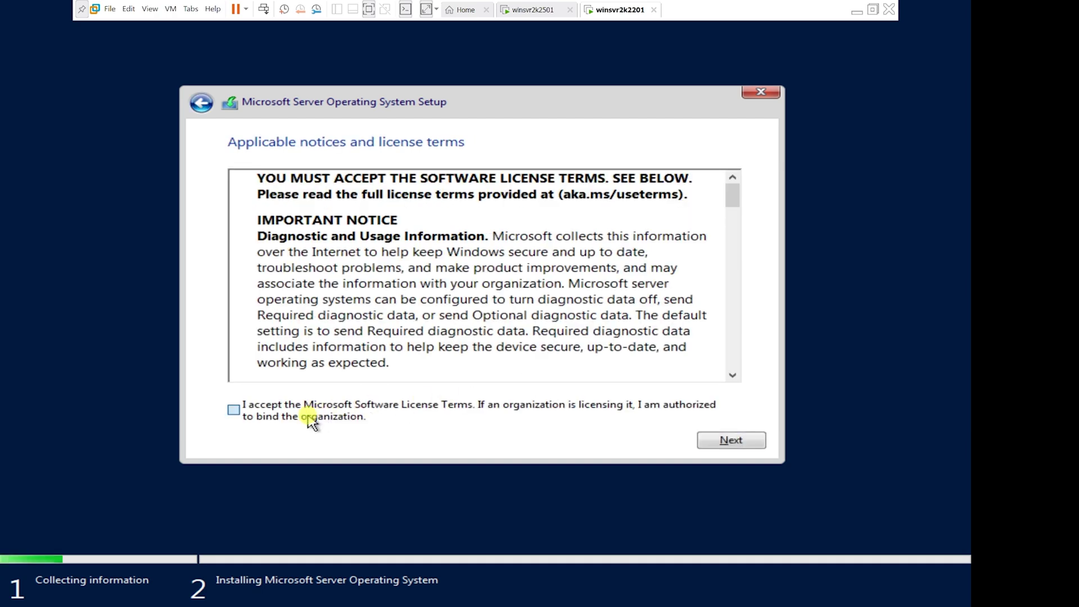
{"action": "left_click", "coordinate": [720, 443]}
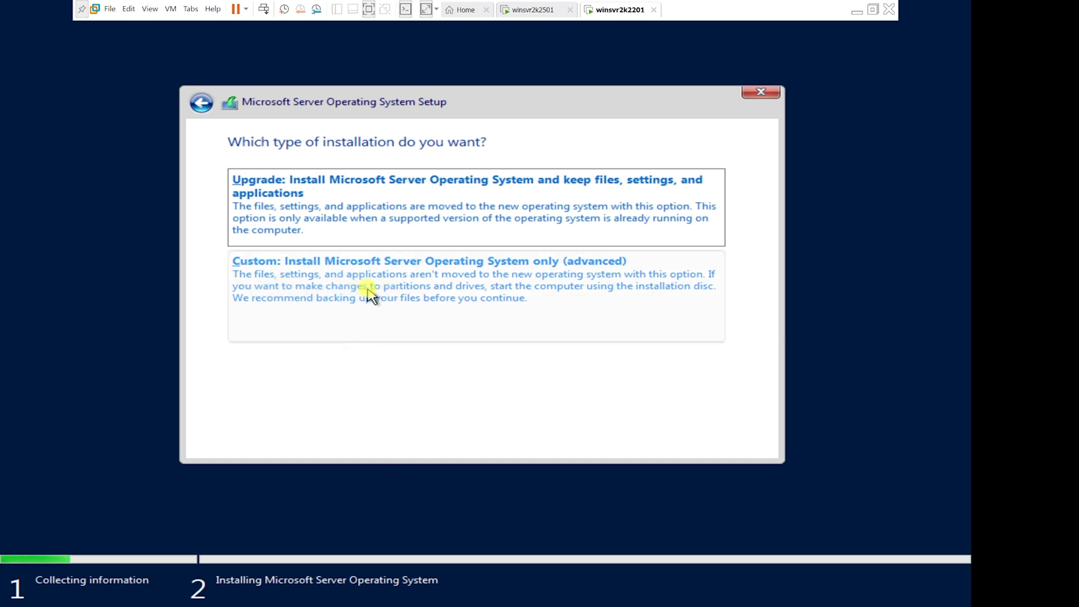
{"action": "left_click", "coordinate": [444, 295]}
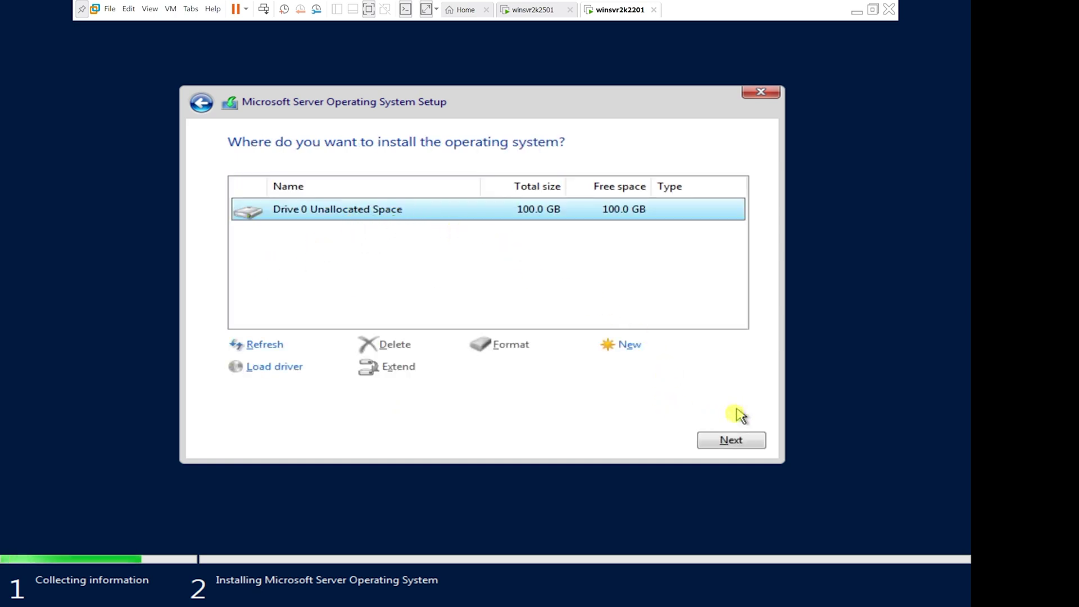
{"action": "left_click", "coordinate": [729, 441]}
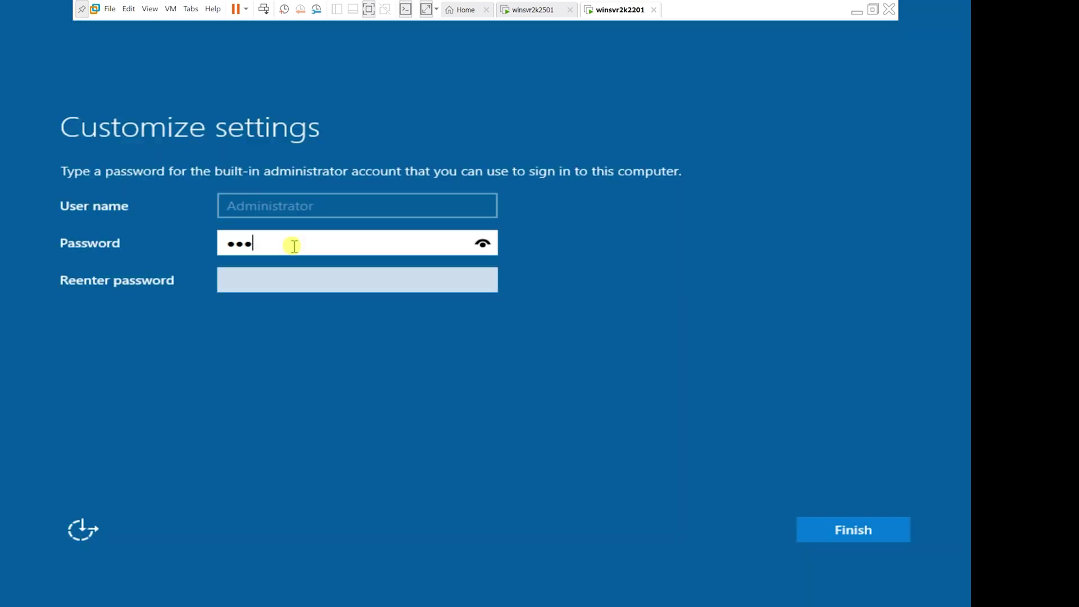
Enter and confirm the Administrator password, then finish setup.
{"action": "key", "text": "Caps_Lock"}
{"action": "type", "text": "••"}
{"action": "key", "text": "Caps_Lock"}
{"action": "type", "text": "•••"}
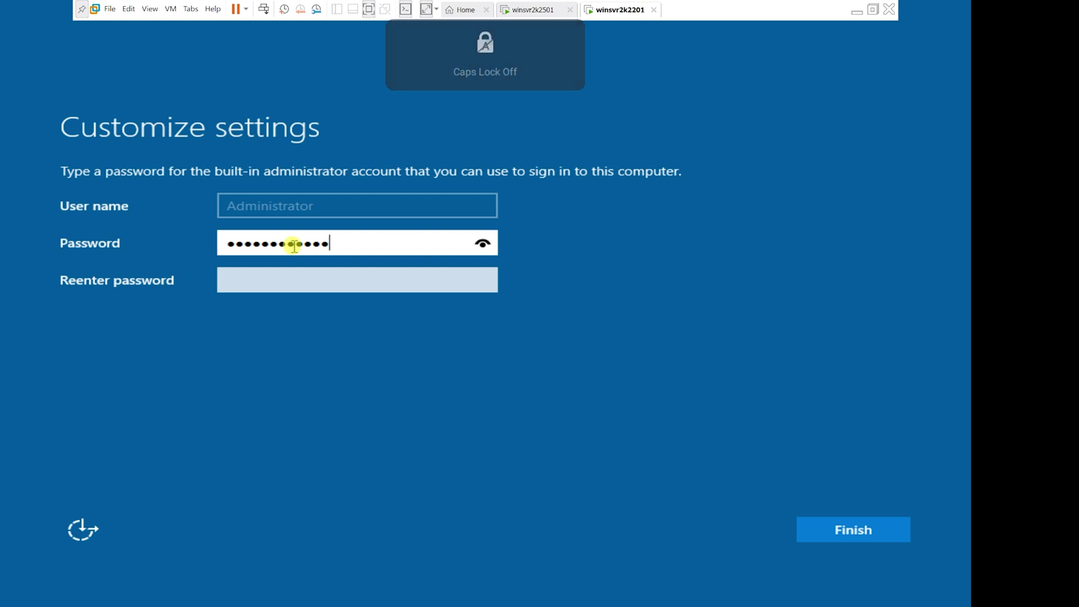
{"action": "key", "text": "Tab"}
{"action": "type", "text": "••••••"}
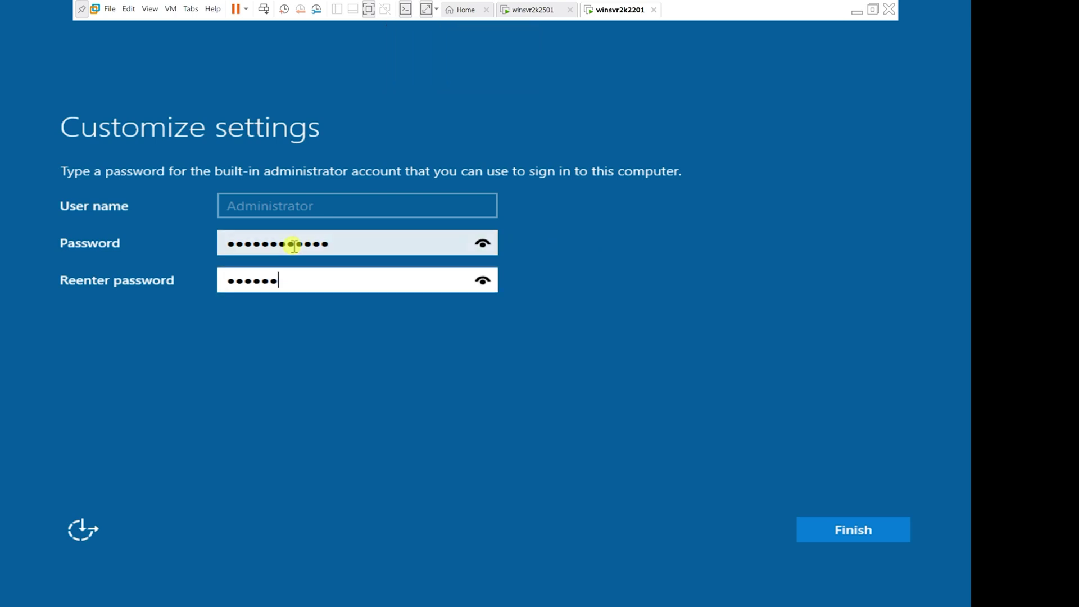
{"action": "type", "text": "•"}
{"action": "key", "text": "Caps_Lock"}
{"action": "type", "text": "••"}
{"action": "key", "text": "Caps_Lock"}
{"action": "type", "text": "•••"}
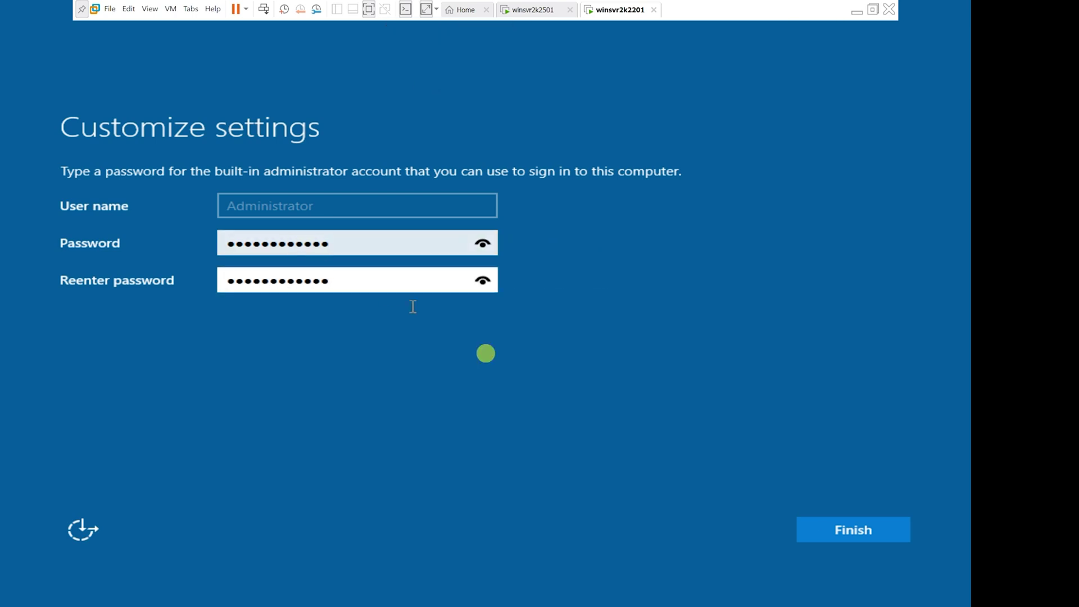
{"action": "left_click", "coordinate": [871, 532]}
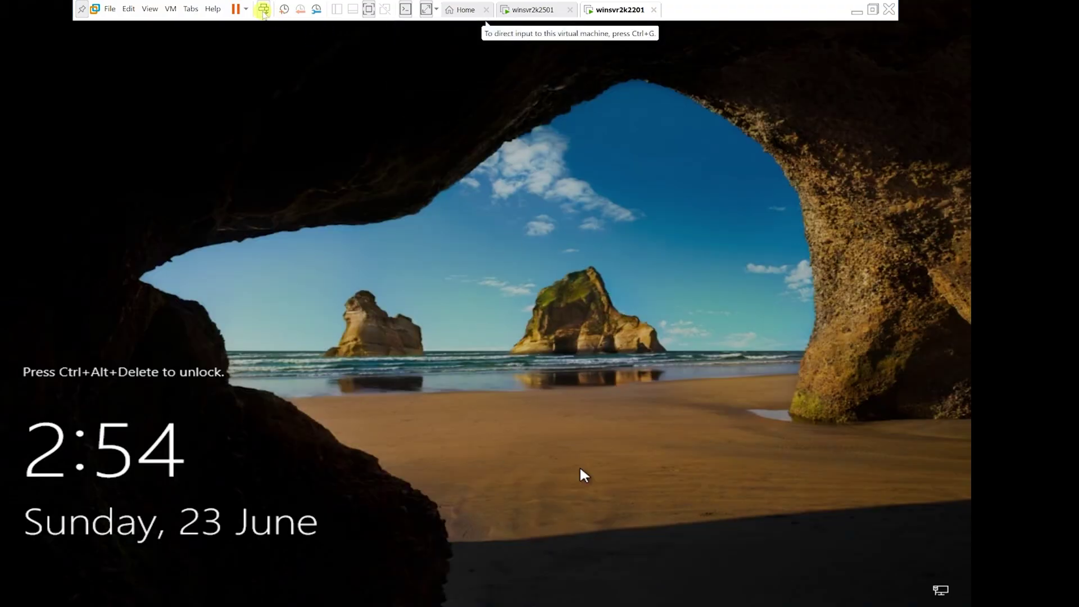
Unlock and sign in as Administrator, then allow network discovery.
{"action": "left_click", "coordinate": [263, 9]}
{"action": "left_click", "coordinate": [416, 324]}
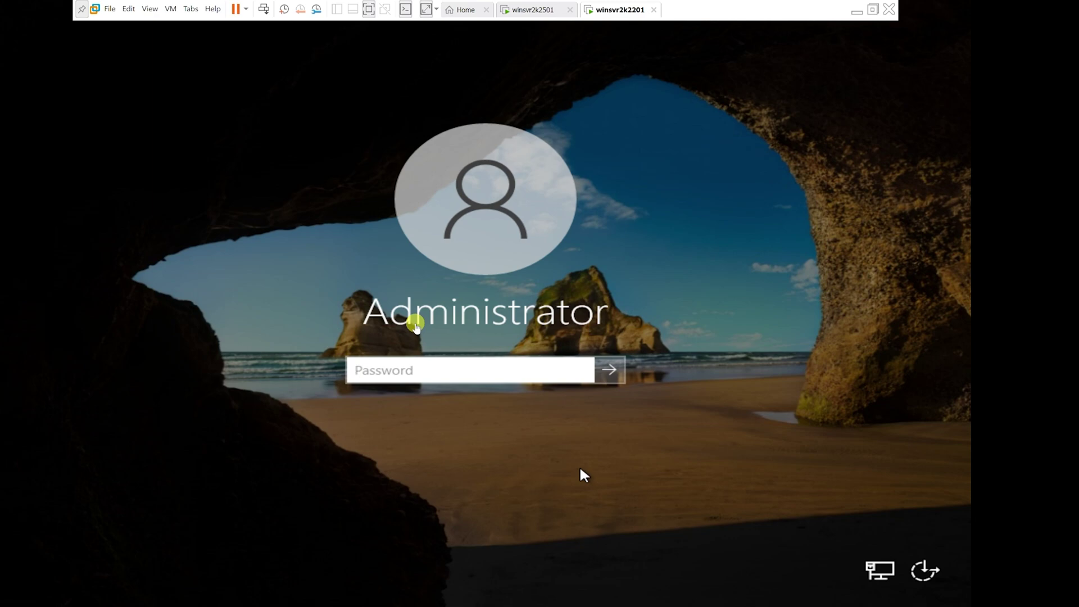
{"action": "left_click", "coordinate": [428, 375]}
{"action": "type", "text": "••••••"}
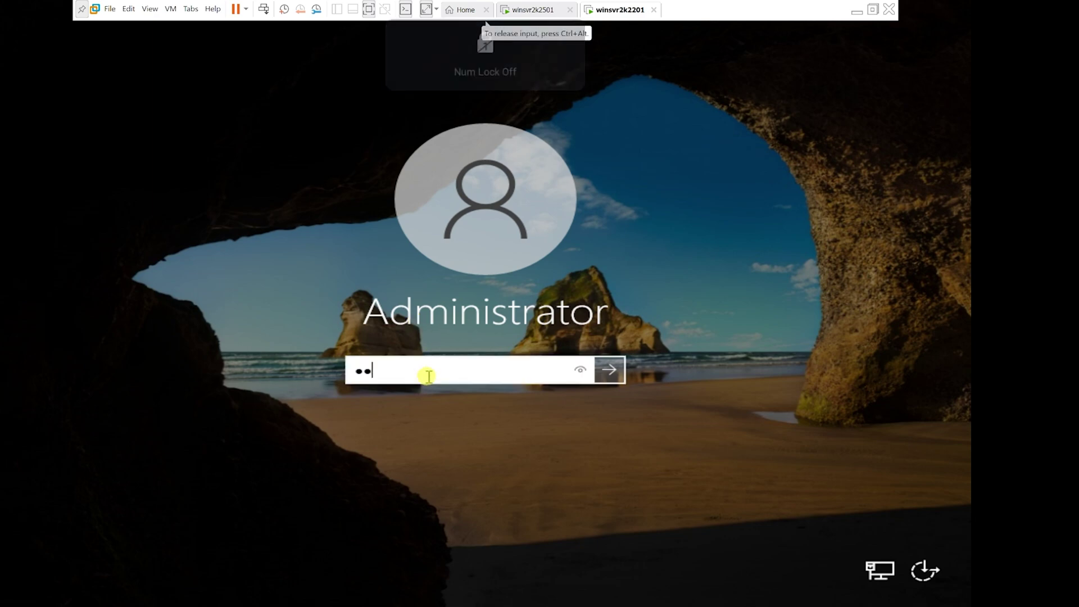
{"action": "key", "text": "Caps_Lock"}
{"action": "type", "text": "••"}
{"action": "key", "text": "Caps_Lock"}
{"action": "type", "text": "•••"}
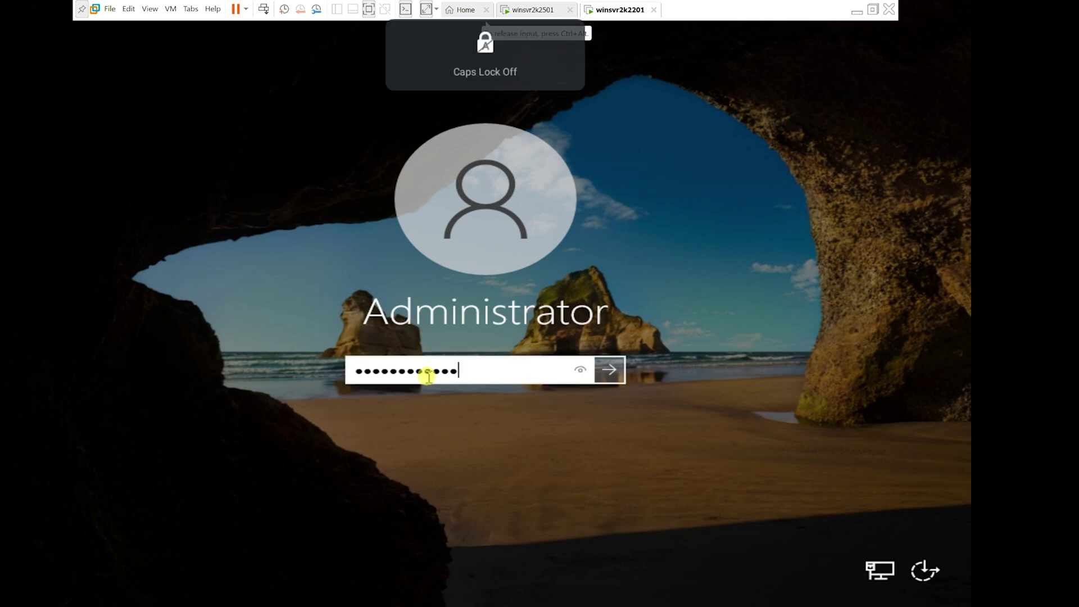
{"action": "key", "text": "Return"}
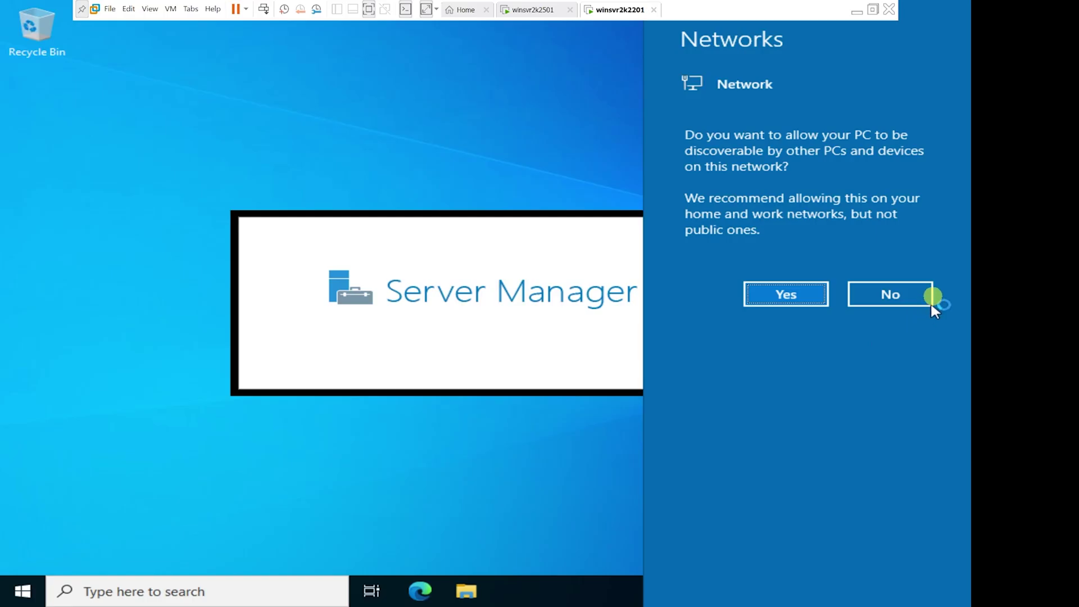
{"action": "left_click", "coordinate": [792, 298]}
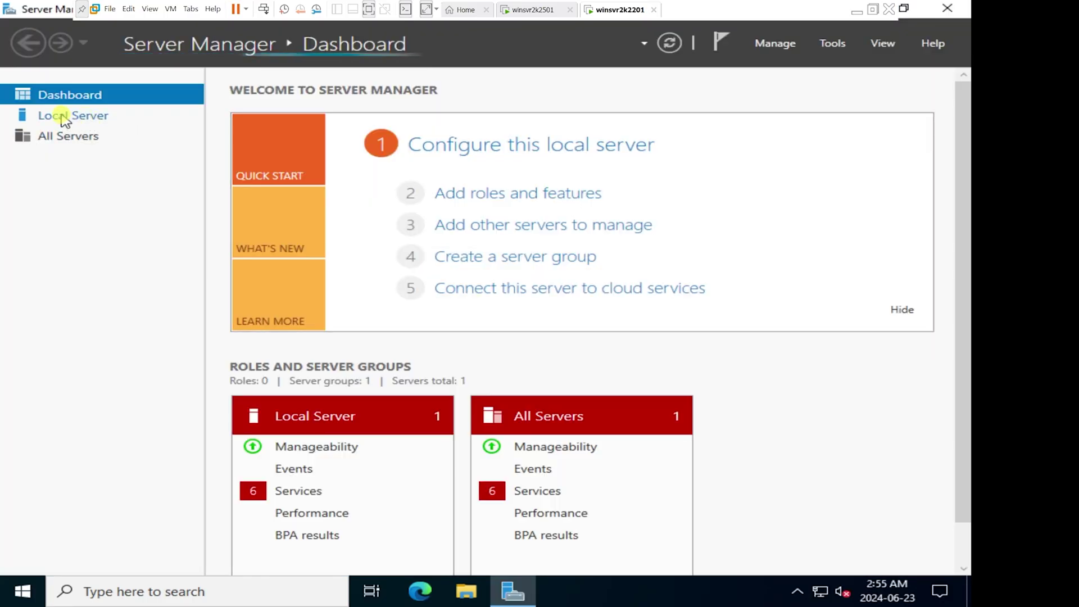
From Local Server properties, change the computer name to dc02 and acknowledge the restart.
{"action": "left_click", "coordinate": [63, 117]}
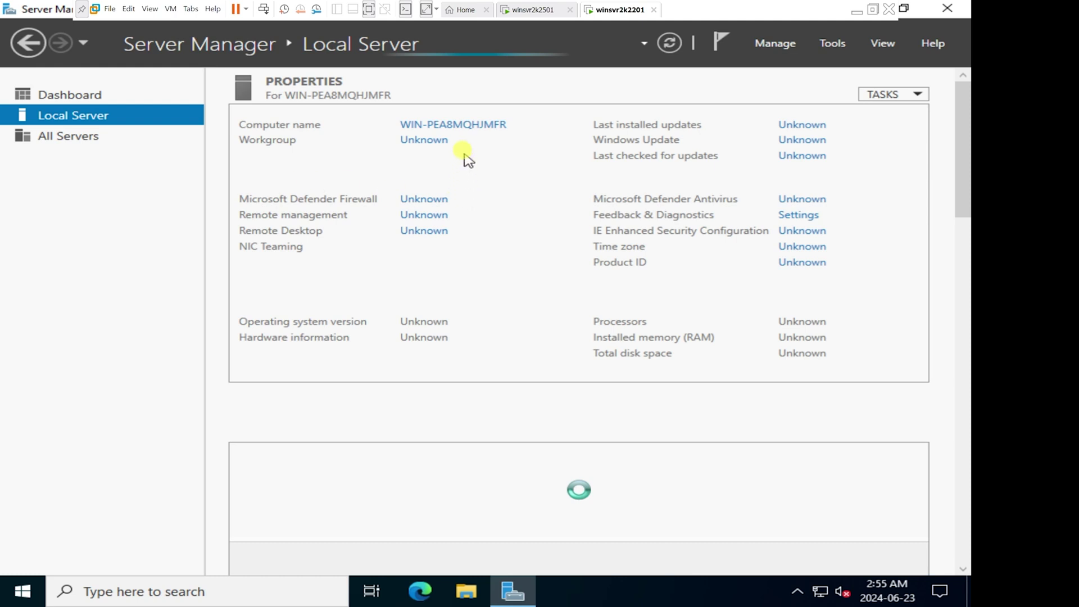
{"action": "left_click", "coordinate": [454, 124]}
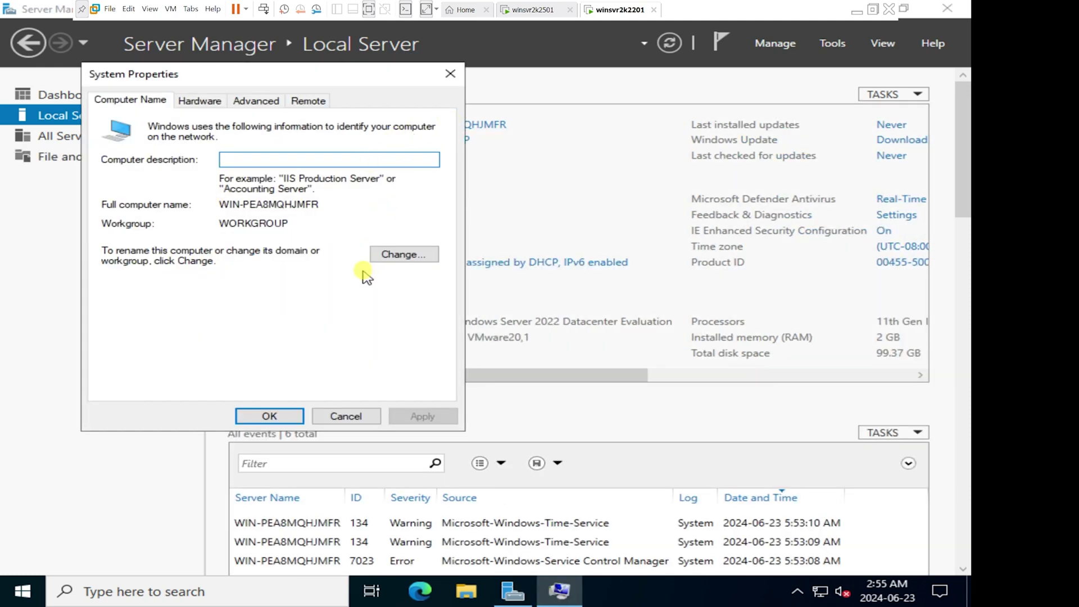
{"action": "left_click", "coordinate": [397, 256]}
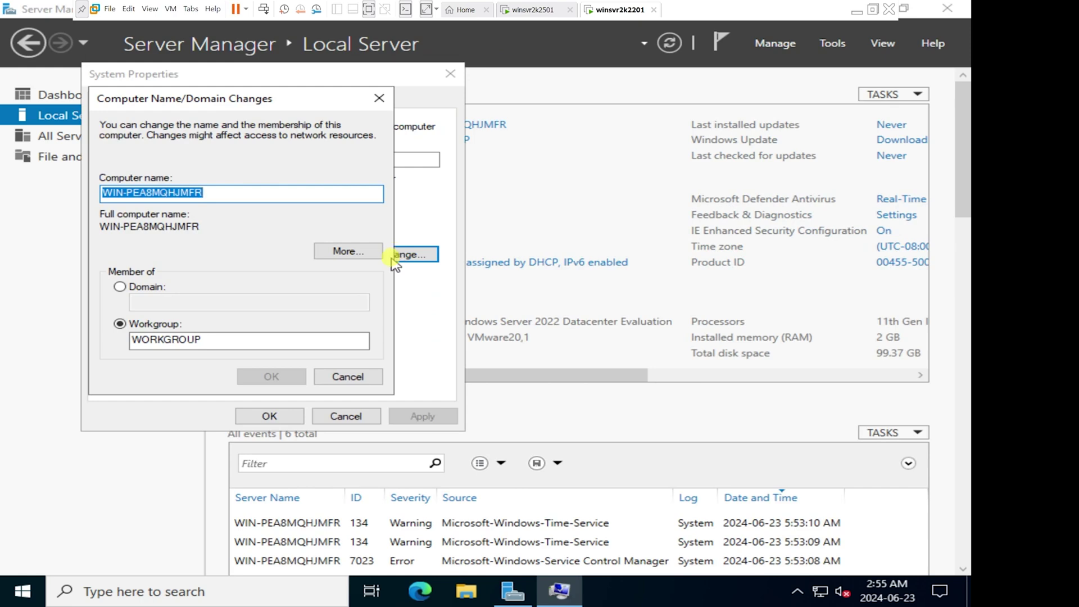
{"action": "type", "text": "dc02"}
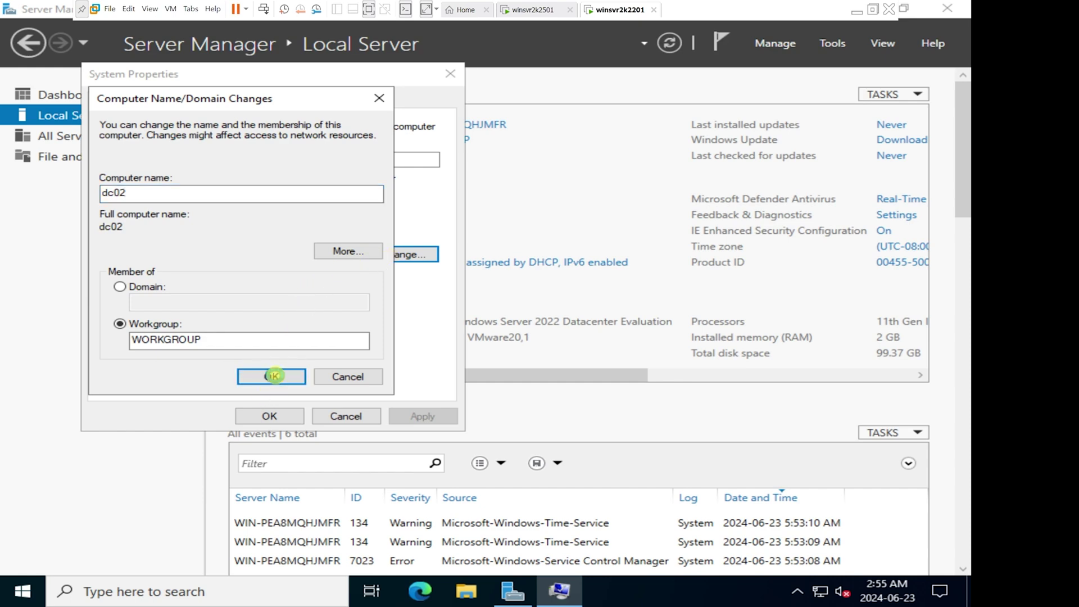
{"action": "left_click", "coordinate": [273, 375]}
{"action": "left_click", "coordinate": [613, 320]}
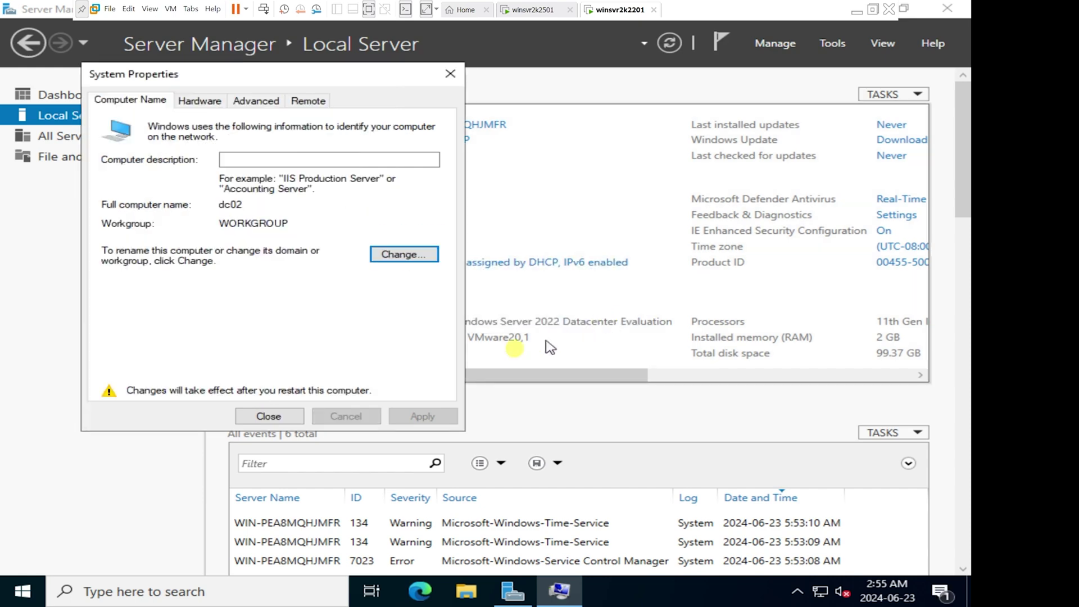
{"action": "left_click", "coordinate": [274, 421]}
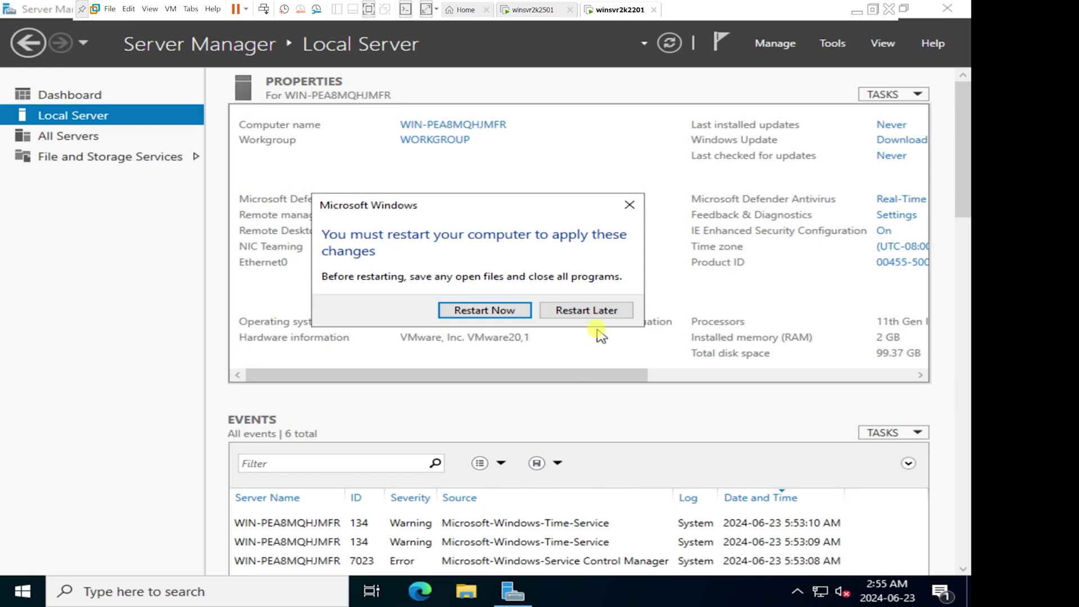
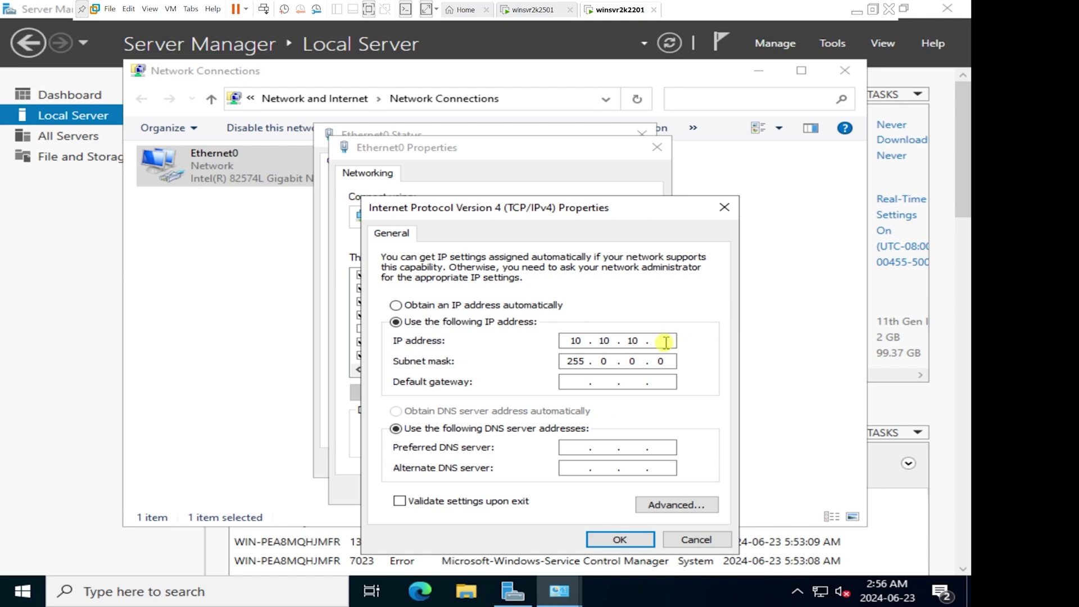
Complete IP 10.10.10.2, enter preferred DNS 10.10.10.1, and save the IPv4 settings.
{"action": "type", "text": "2"}
{"action": "left_click", "coordinate": [580, 450]}
{"action": "type", "text": "10 . 10 . 10 . 1"}
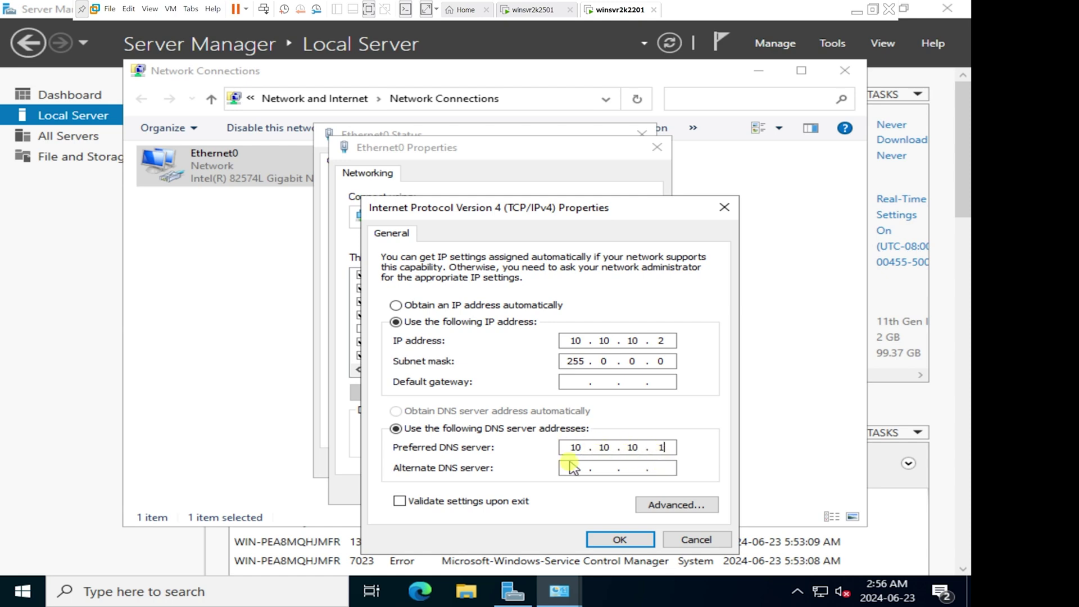
{"action": "left_click", "coordinate": [618, 540]}
Close the Ethernet0 Properties, Ethernet0 Status and Network Connections windows.
{"action": "left_click", "coordinate": [563, 495]}
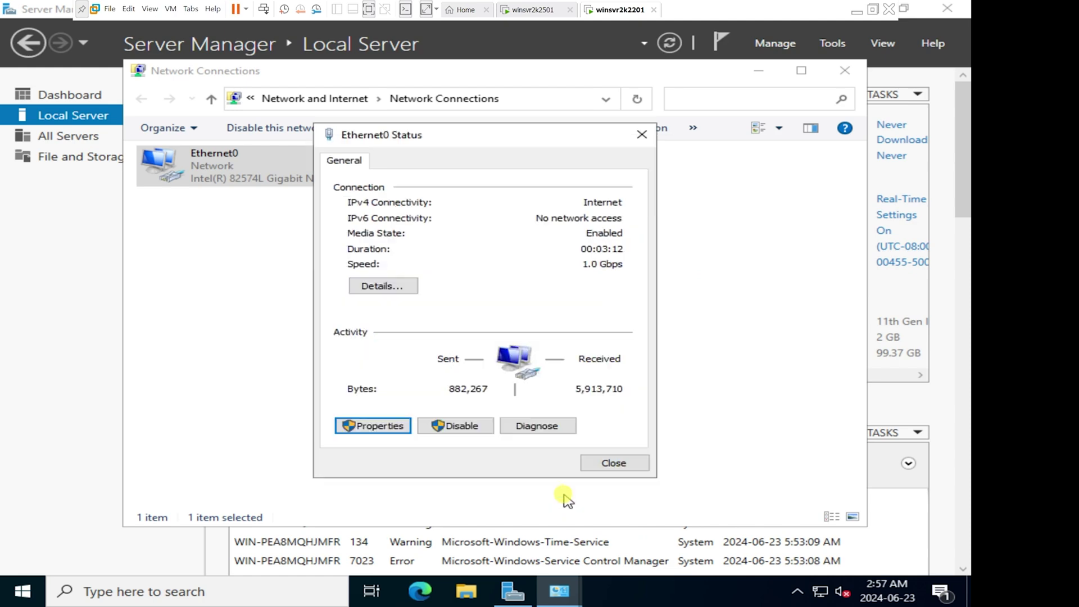
{"action": "left_click", "coordinate": [621, 463]}
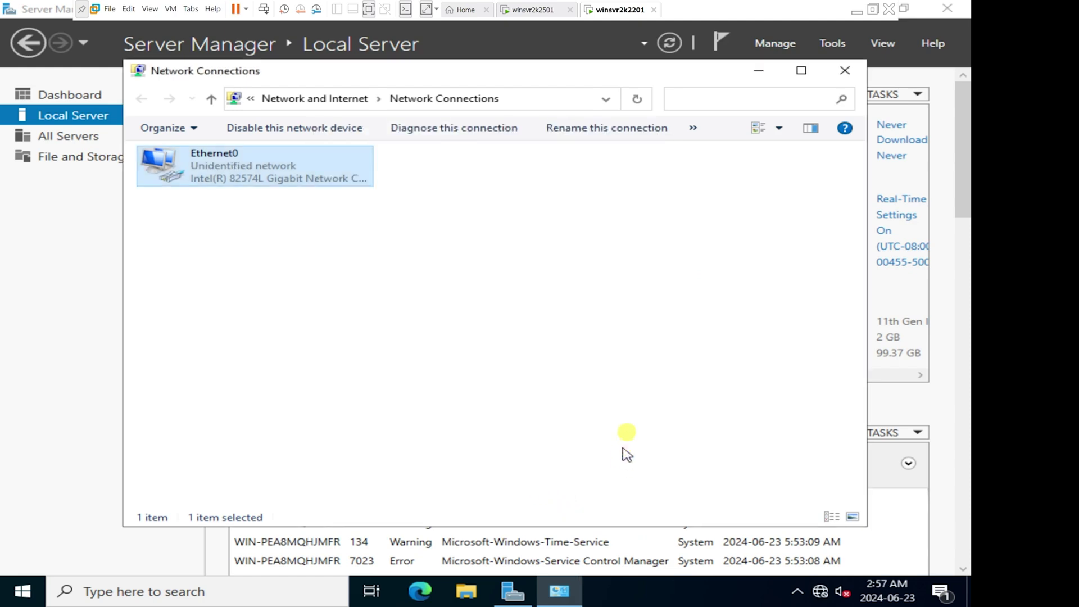
{"action": "left_click", "coordinate": [845, 70]}
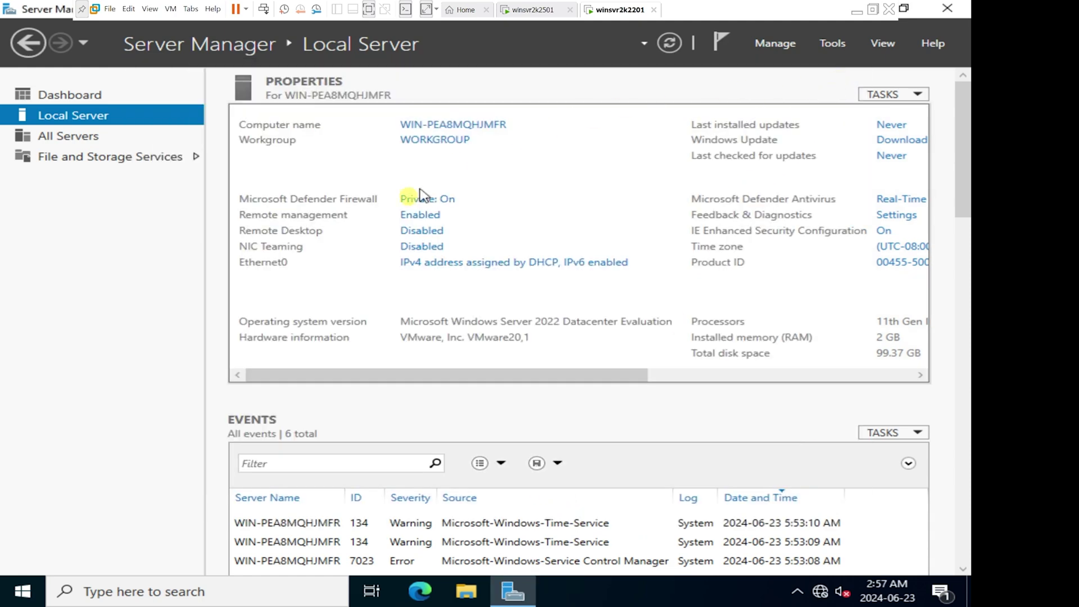
Restart the server with the default reason and dismiss the Windows Admin Center pop-up.
{"action": "left_click", "coordinate": [26, 593]}
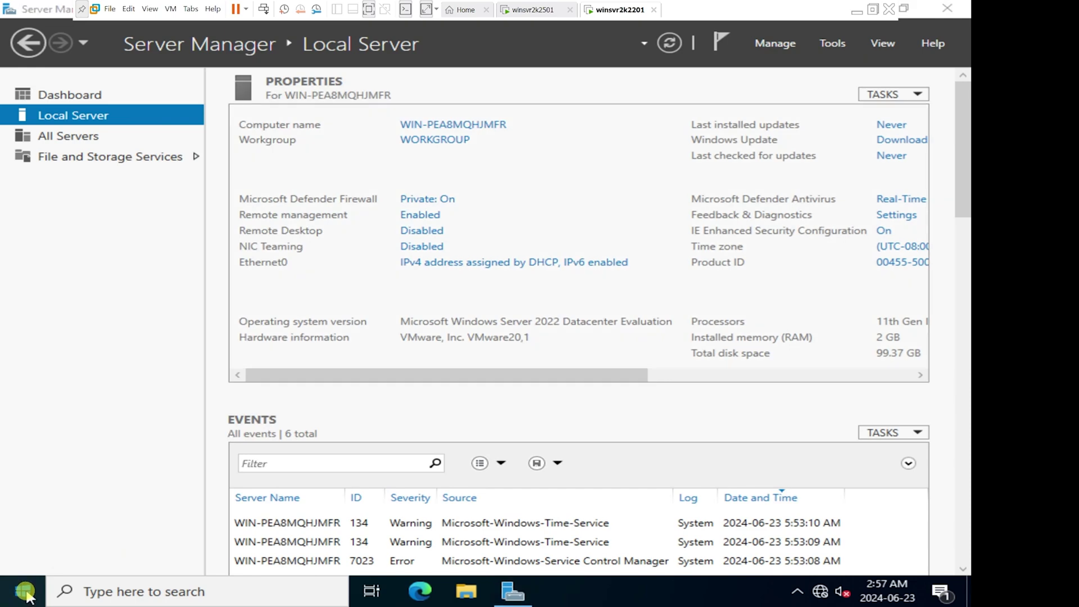
{"action": "left_click", "coordinate": [26, 558]}
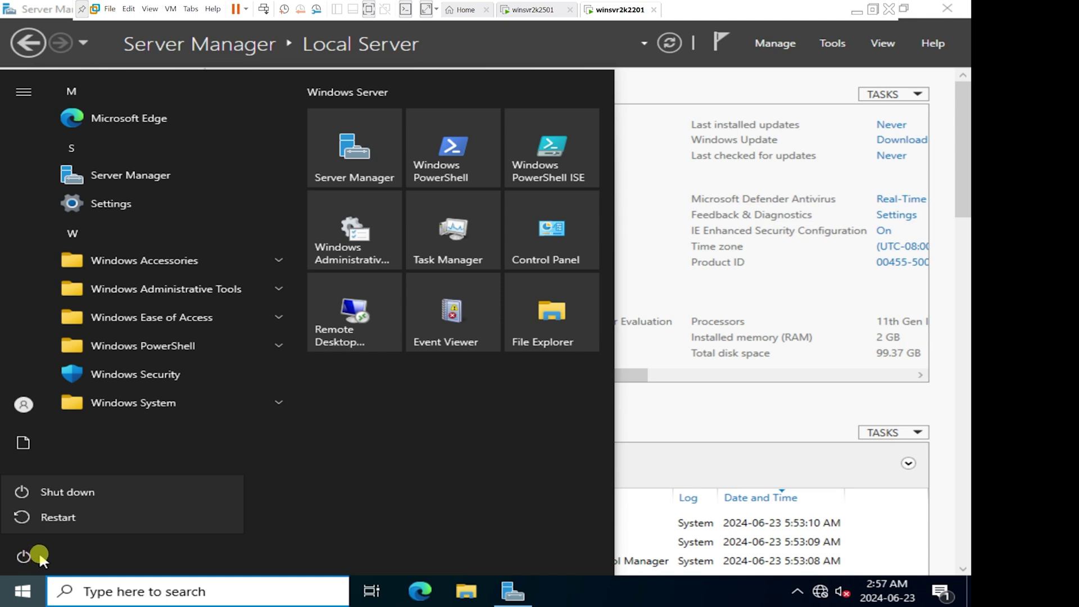
{"action": "left_click", "coordinate": [58, 517]}
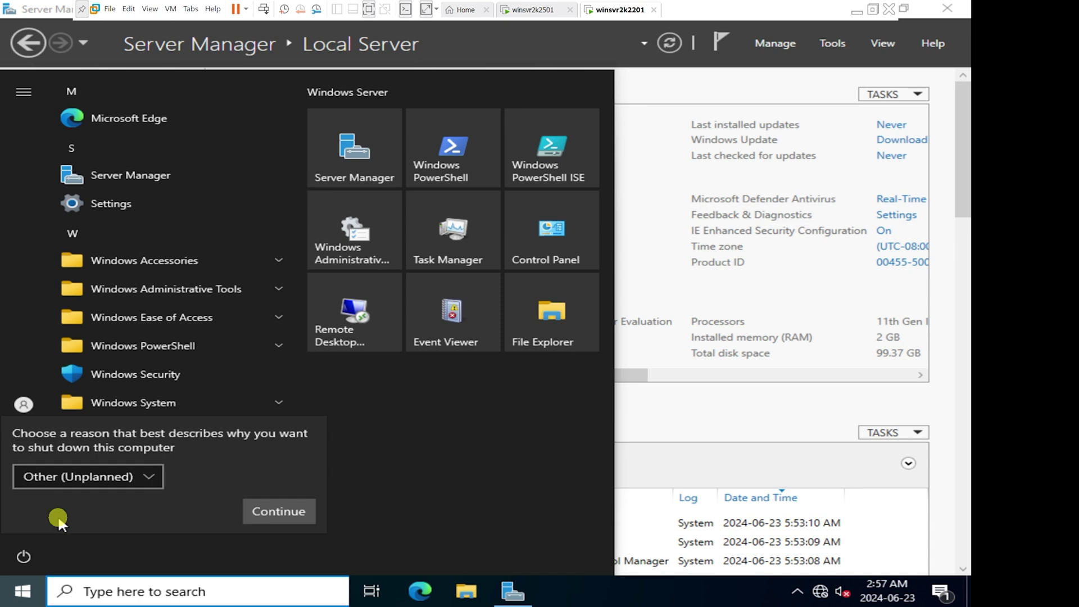
{"action": "left_click", "coordinate": [286, 520]}
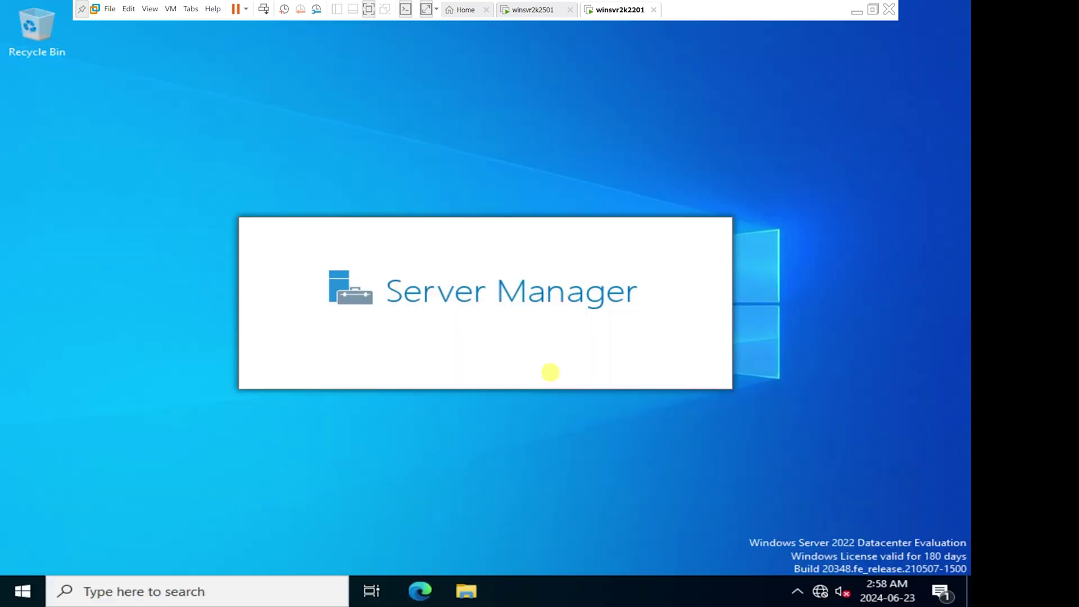
{"action": "left_click", "coordinate": [550, 367]}
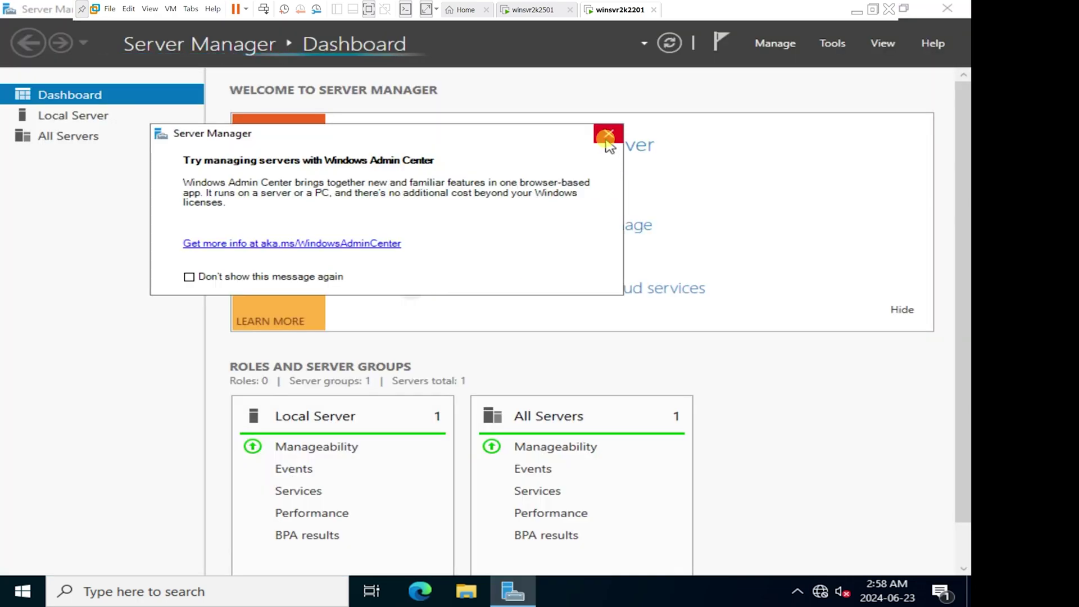
{"action": "left_click", "coordinate": [605, 138]}
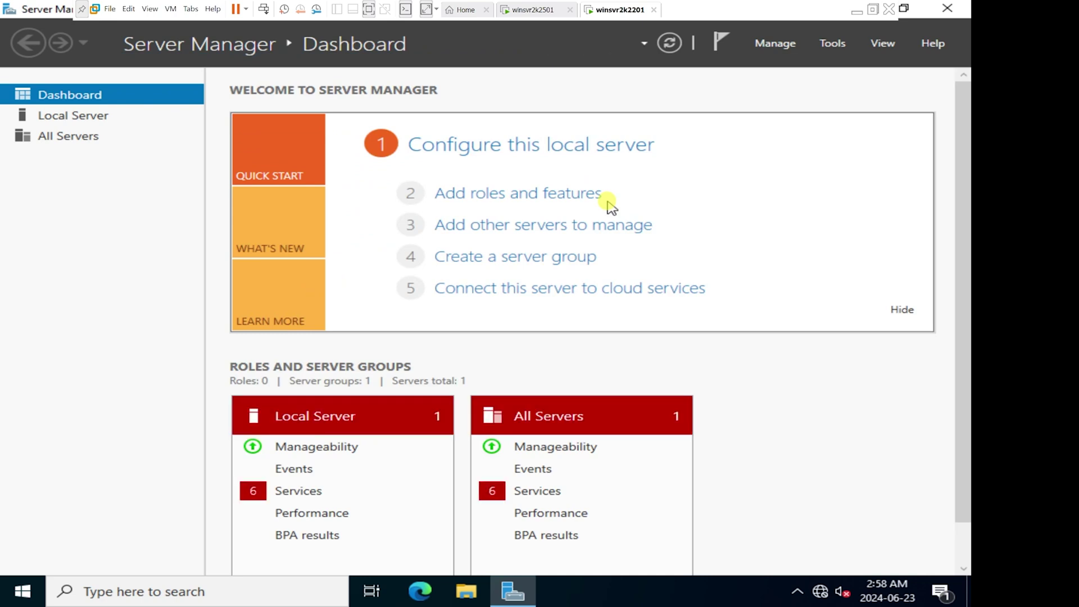
Ping 10.10.10.1 from Command Prompt, check the replies, then minimize the window.
{"action": "key", "text": "super+r"}
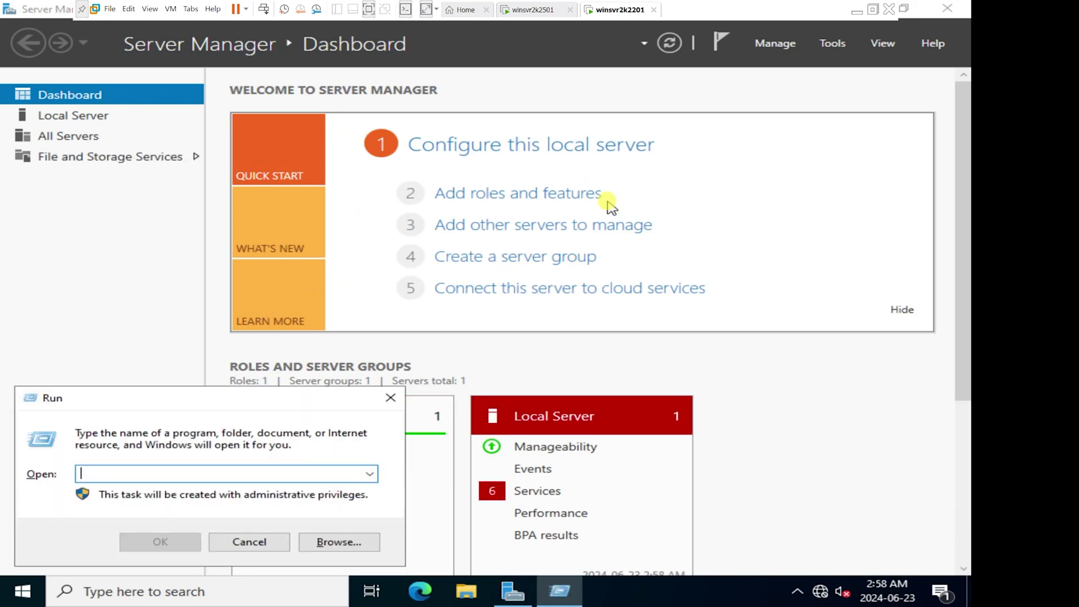
{"action": "type", "text": "cmd"}
{"action": "key", "text": "Return"}
{"action": "type", "text": "p"}
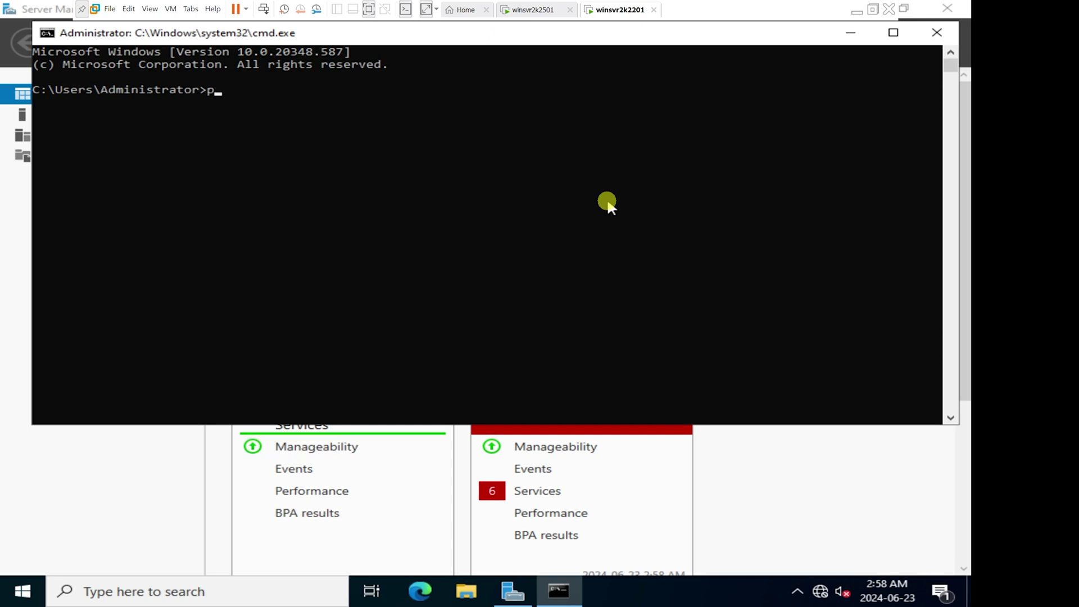
{"action": "type", "text": "ing 10.10.10.1"}
{"action": "key", "text": "Return"}
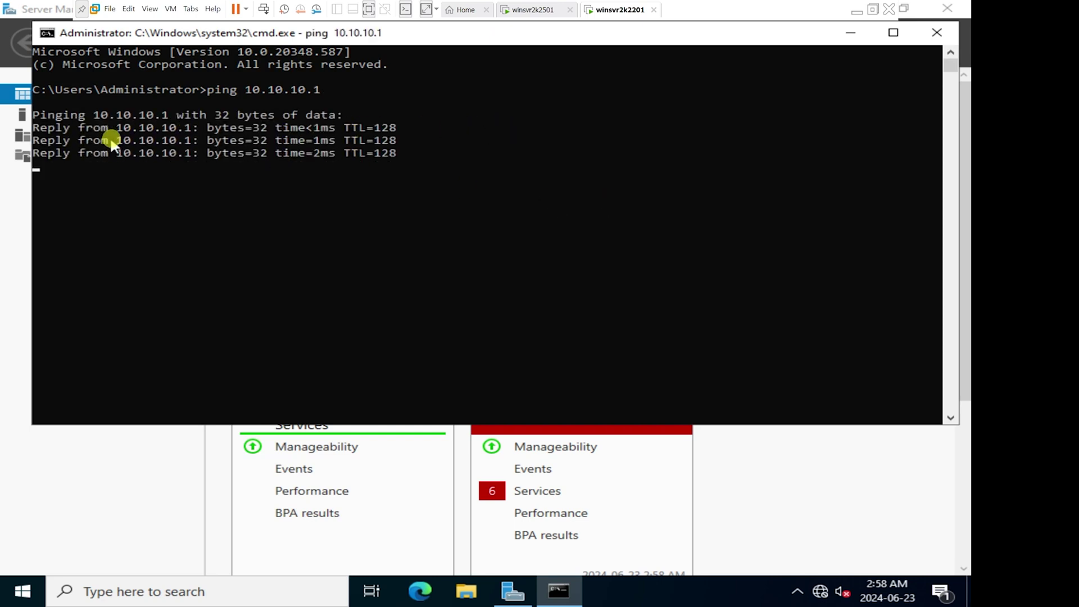
{"action": "left_click_drag", "start_coordinate": [112, 141], "coordinate": [313, 153]}
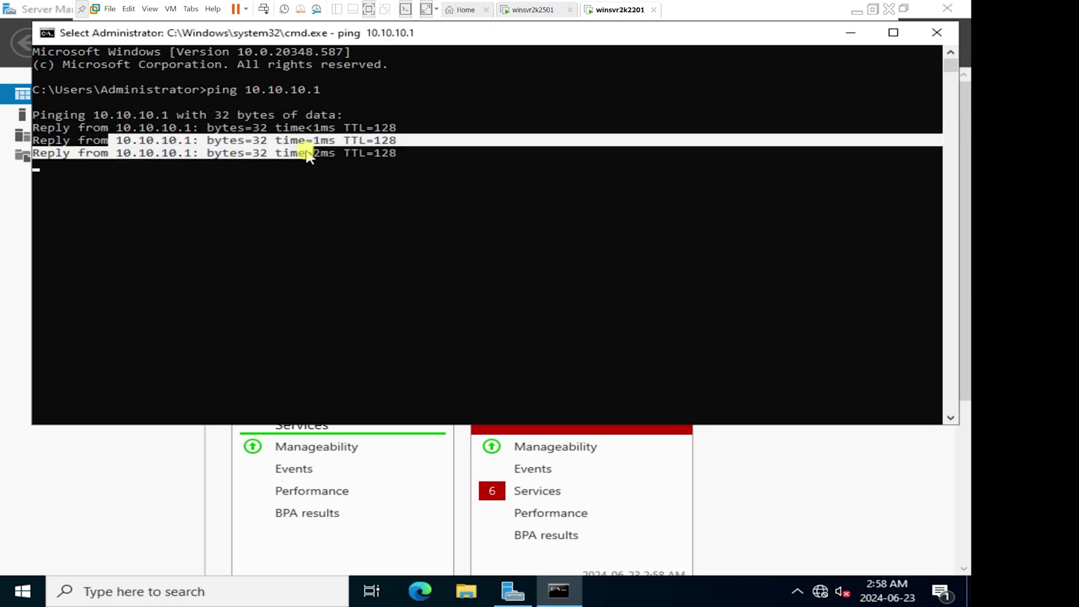
{"action": "left_click", "coordinate": [851, 34]}
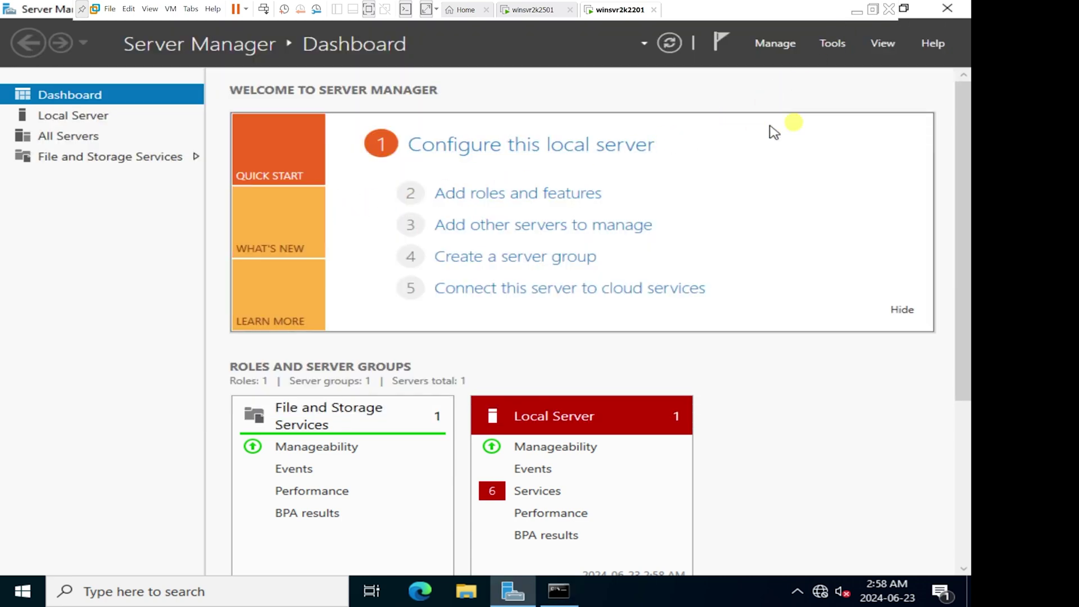
Install the Active Directory Domain Services role and its management features on dc02.
{"action": "left_click", "coordinate": [777, 45]}
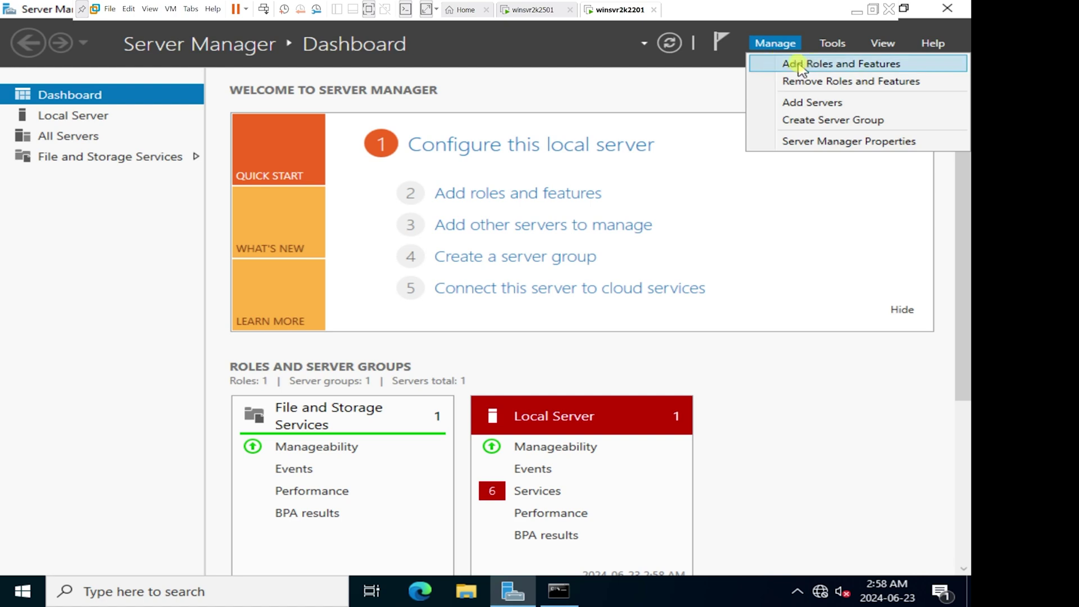
{"action": "left_click", "coordinate": [839, 64]}
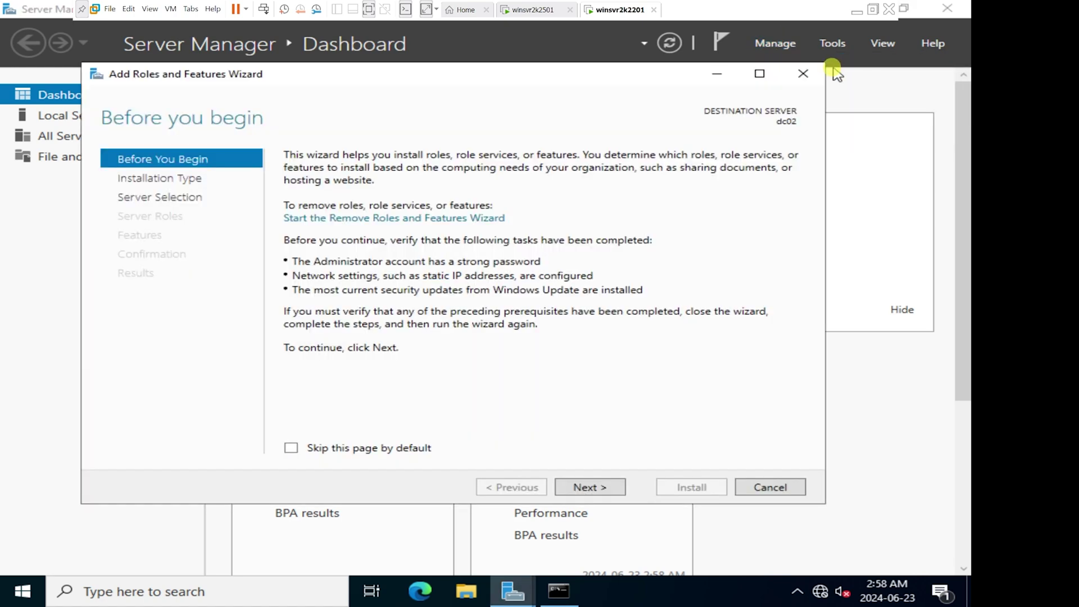
{"action": "left_click", "coordinate": [591, 487]}
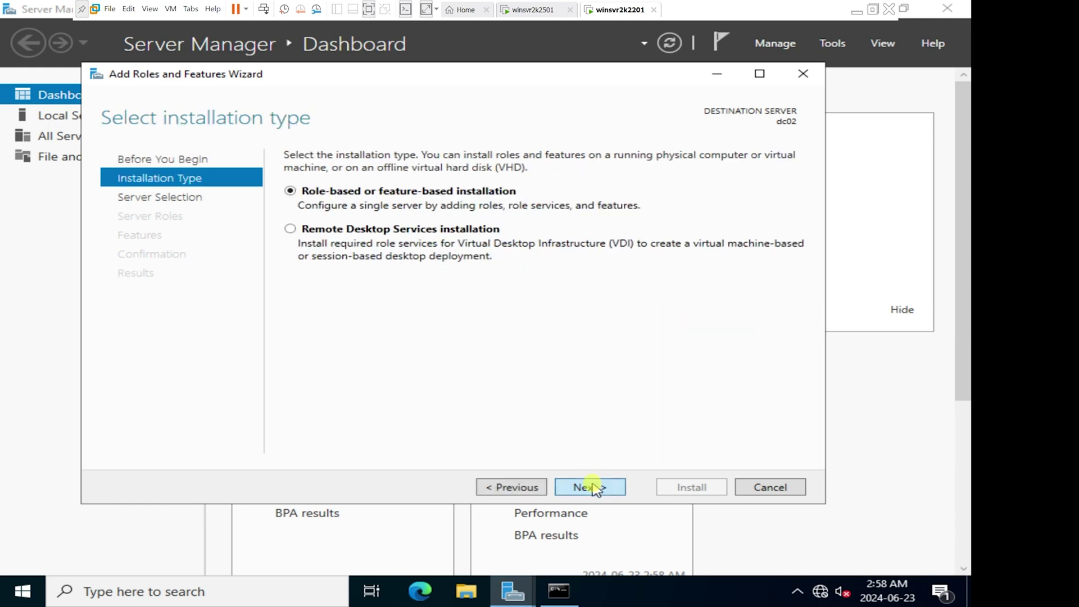
{"action": "left_click", "coordinate": [596, 489]}
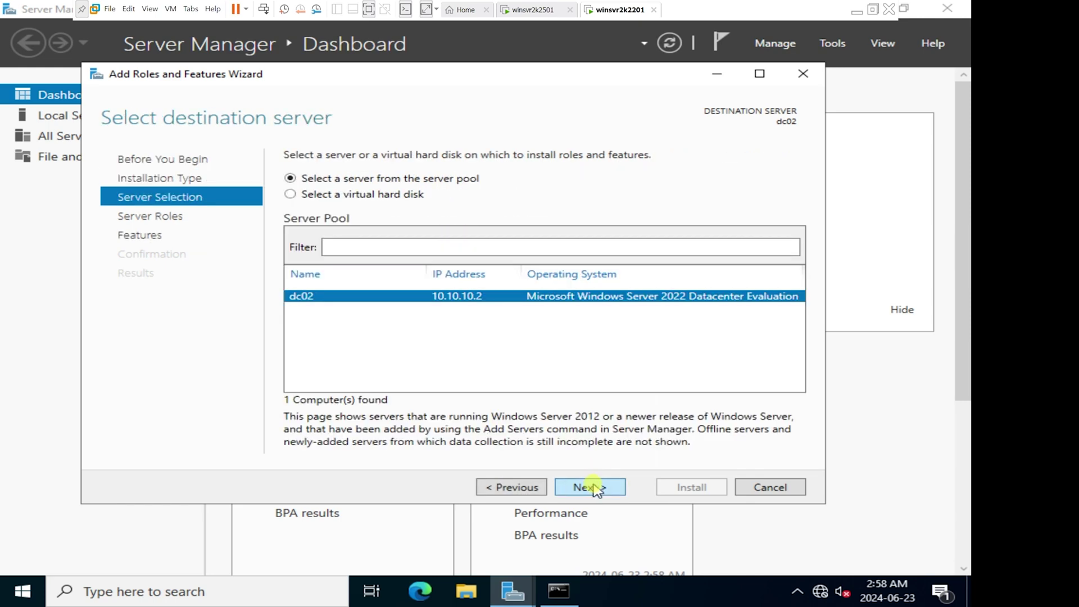
{"action": "left_click", "coordinate": [597, 486]}
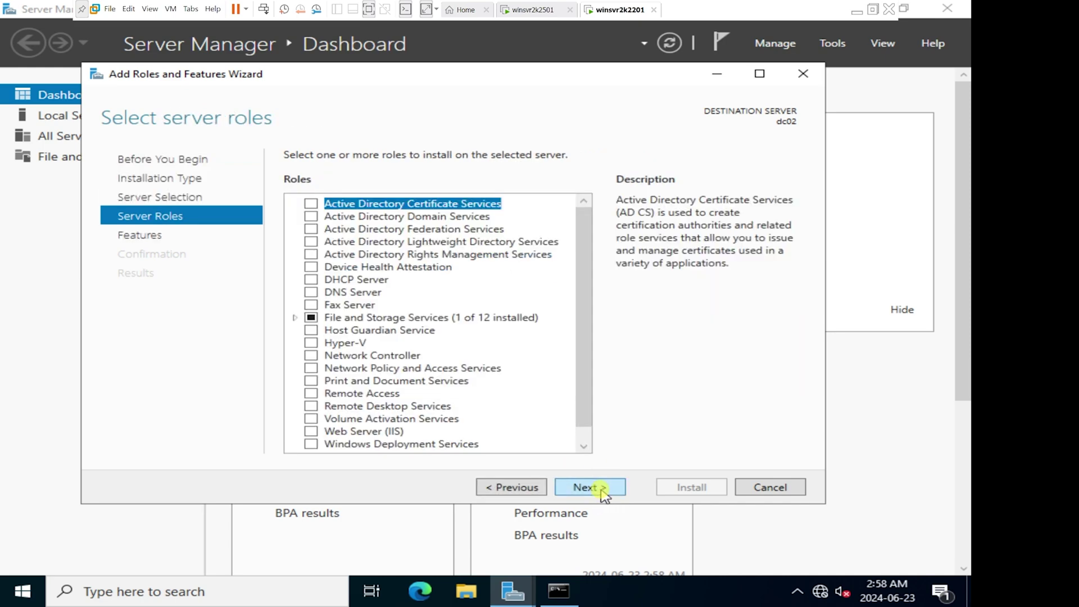
{"action": "left_click", "coordinate": [311, 217]}
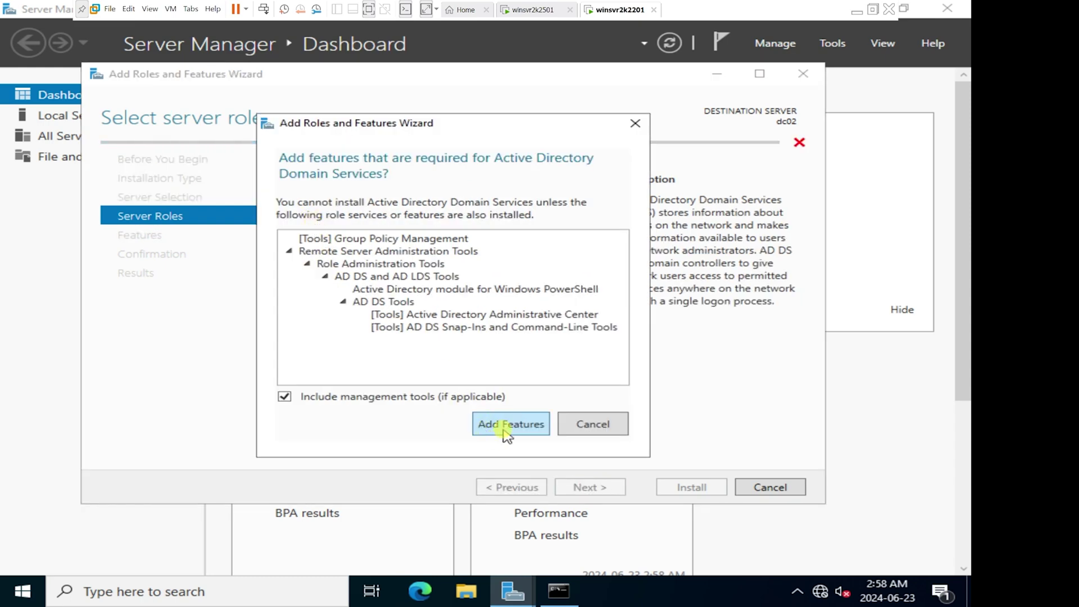
{"action": "left_click", "coordinate": [507, 426]}
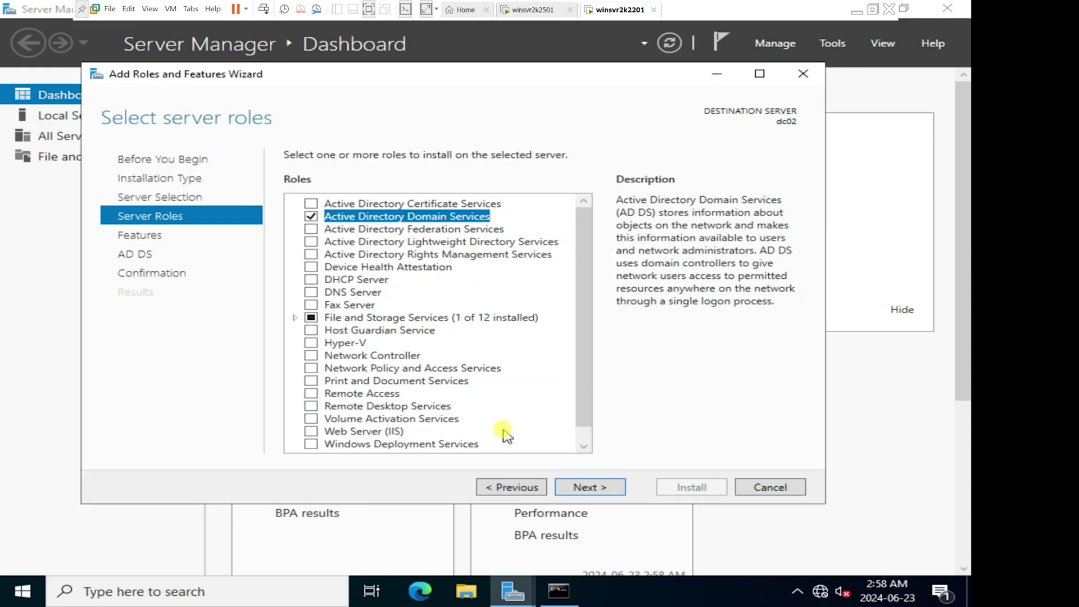
{"action": "left_click", "coordinate": [592, 489]}
{"action": "left_click", "coordinate": [594, 490]}
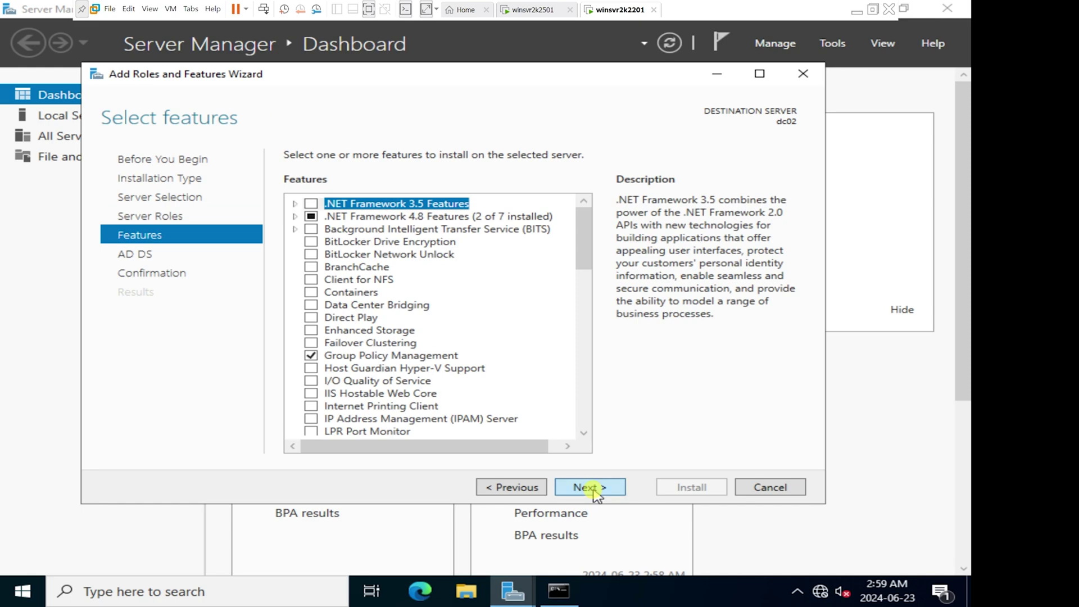
{"action": "left_click", "coordinate": [595, 489]}
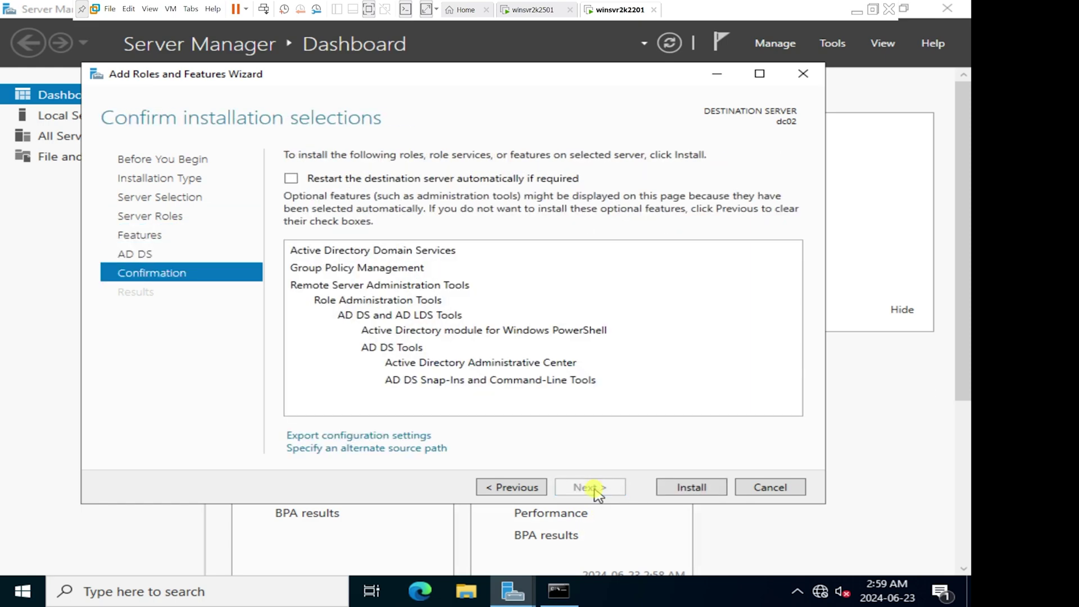
{"action": "left_click", "coordinate": [707, 493]}
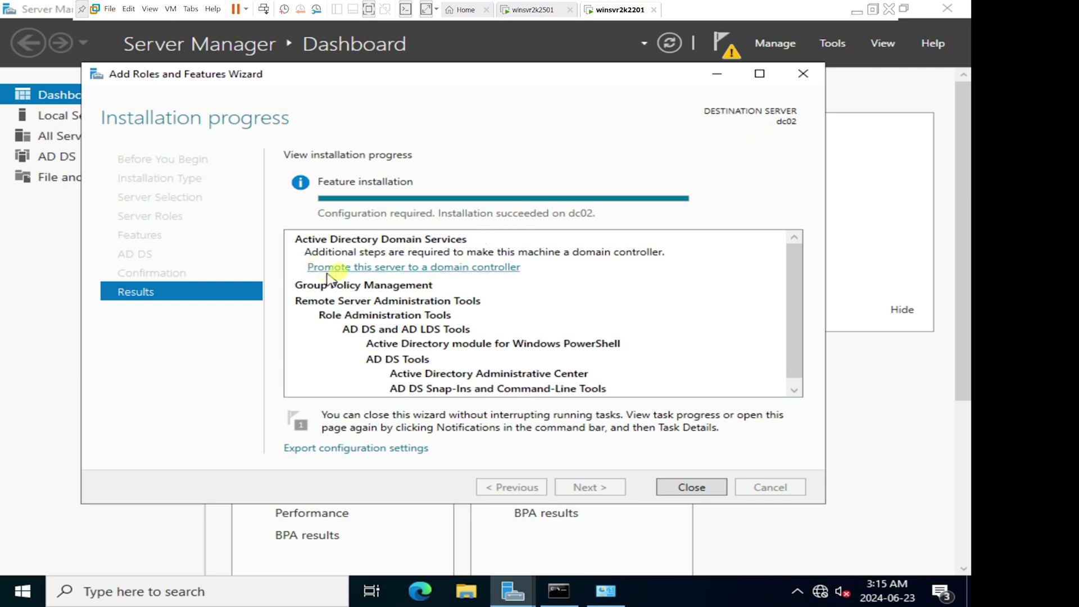
Launch promotion of dc02 to a domain controller from the installation results.
{"action": "left_click", "coordinate": [428, 268]}
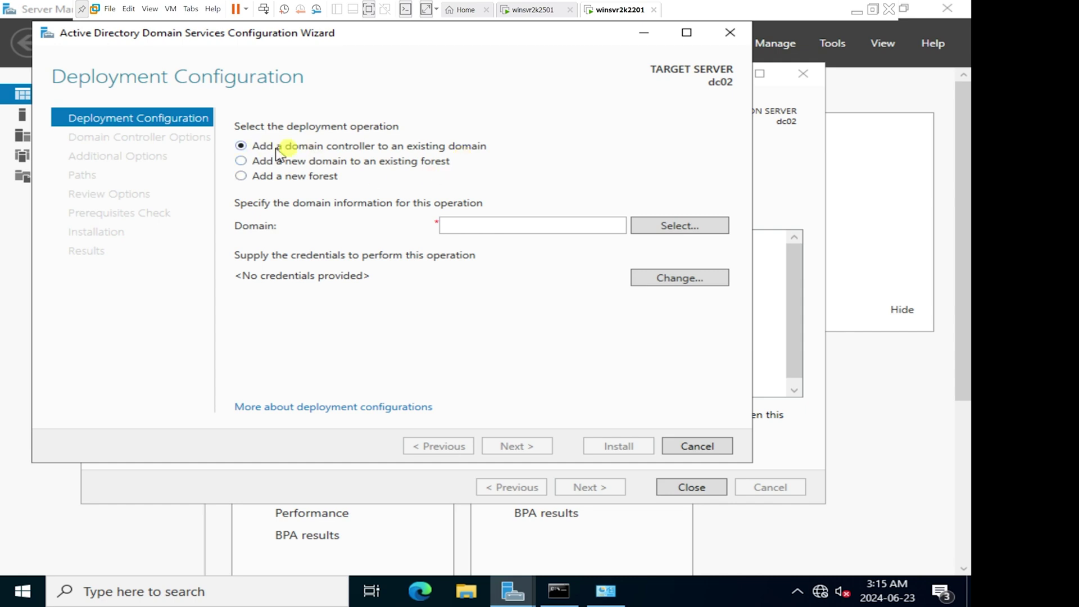
Type dc01 into the deployment page's domain field.
{"action": "left_click", "coordinate": [504, 227]}
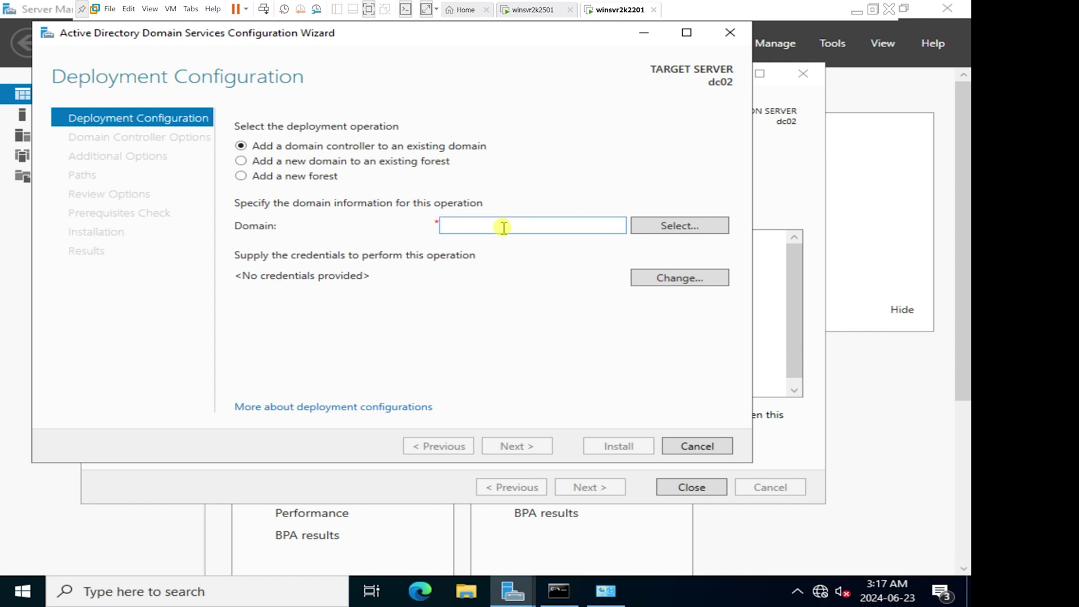
{"action": "key", "text": "Caps_Lock"}
{"action": "type", "text": "dc"}
{"action": "key", "text": "BackSpace"}
{"action": "key", "text": "BackSpace"}
{"action": "type", "text": "dc01"}
Supply the Administrator credentials and select kla.org as the existing domain.
{"action": "left_click", "coordinate": [682, 226]}
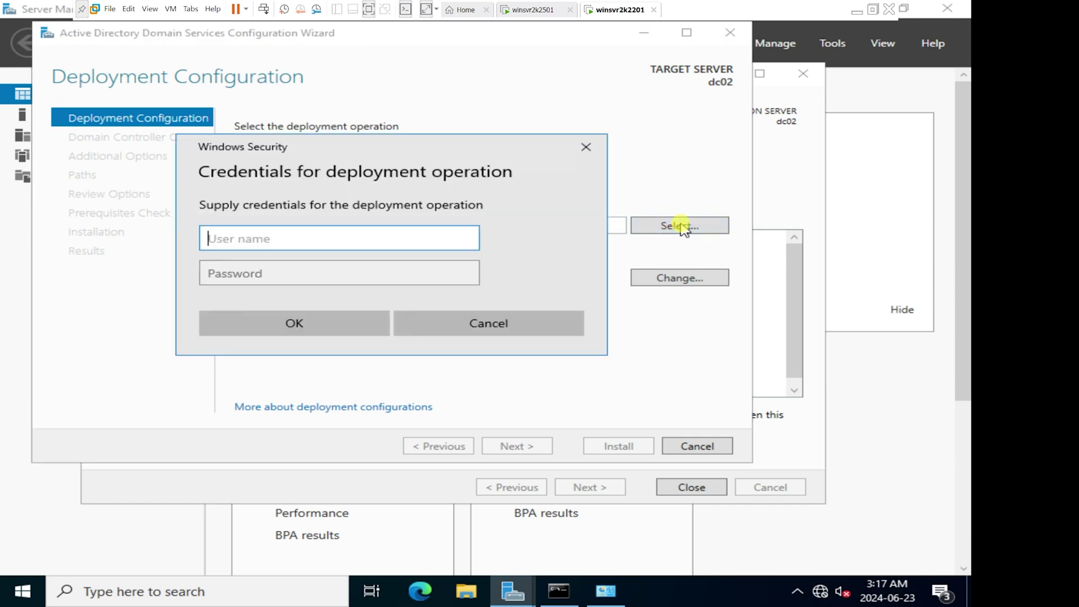
{"action": "type", "text": "Administrator"}
{"action": "key", "text": "Tab"}
{"action": "type", "text": "******"}
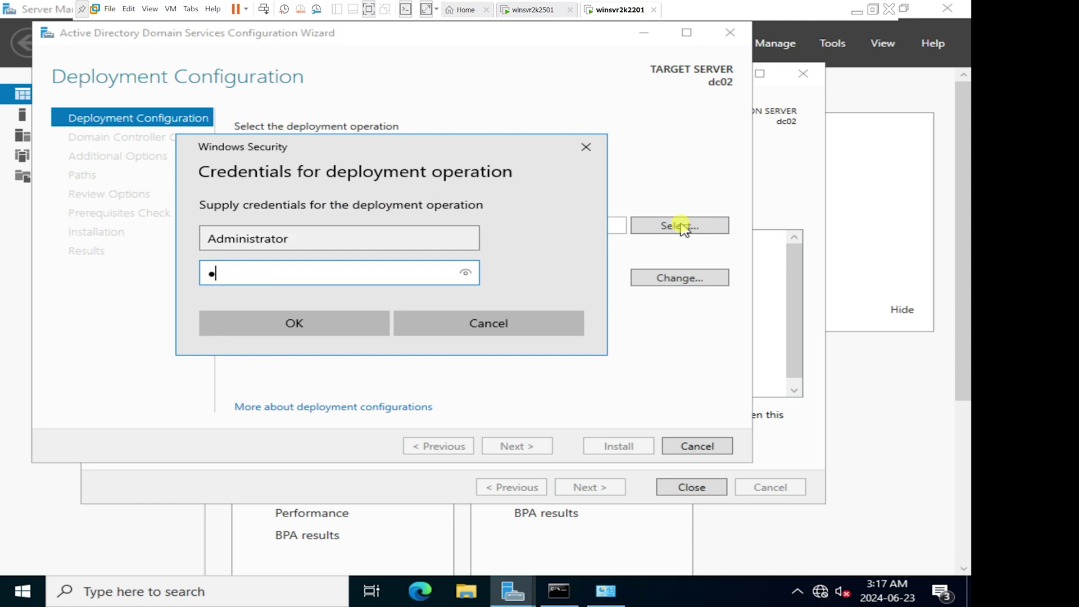
{"action": "type", "text": "**"}
{"action": "key", "text": "Caps_Lock"}
{"action": "type", "text": "*"}
{"action": "key", "text": "Caps_Lock"}
{"action": "type", "text": "***"}
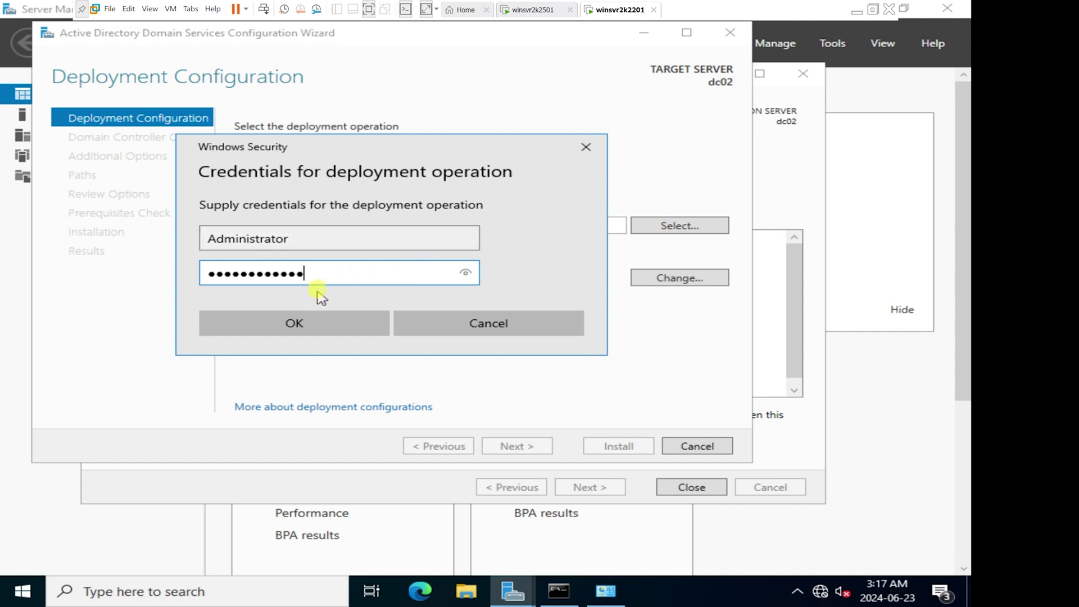
{"action": "left_click", "coordinate": [305, 329]}
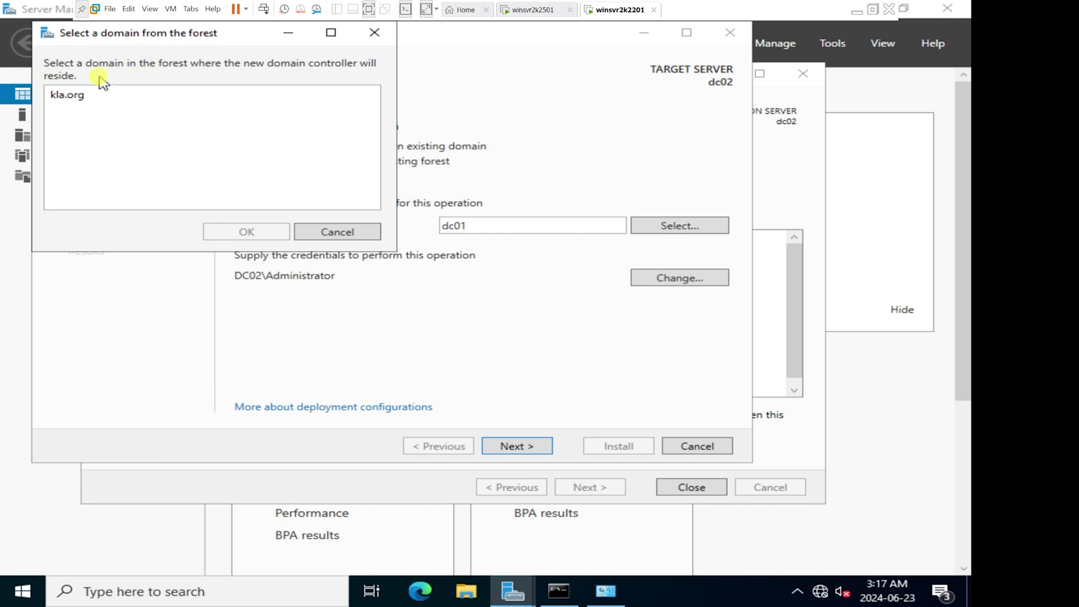
{"action": "left_click", "coordinate": [58, 95]}
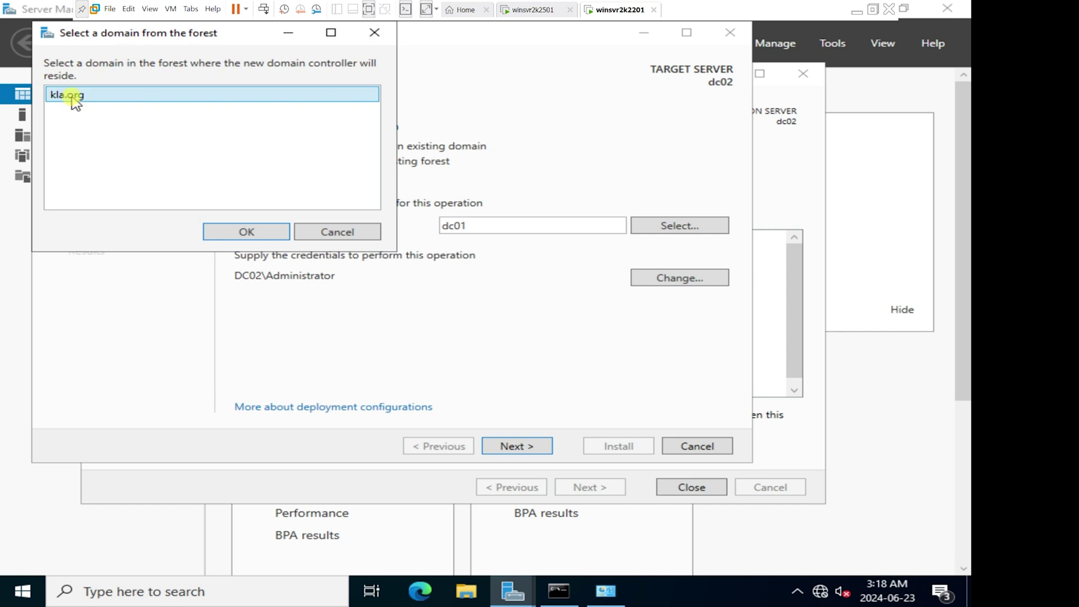
{"action": "left_click", "coordinate": [242, 232]}
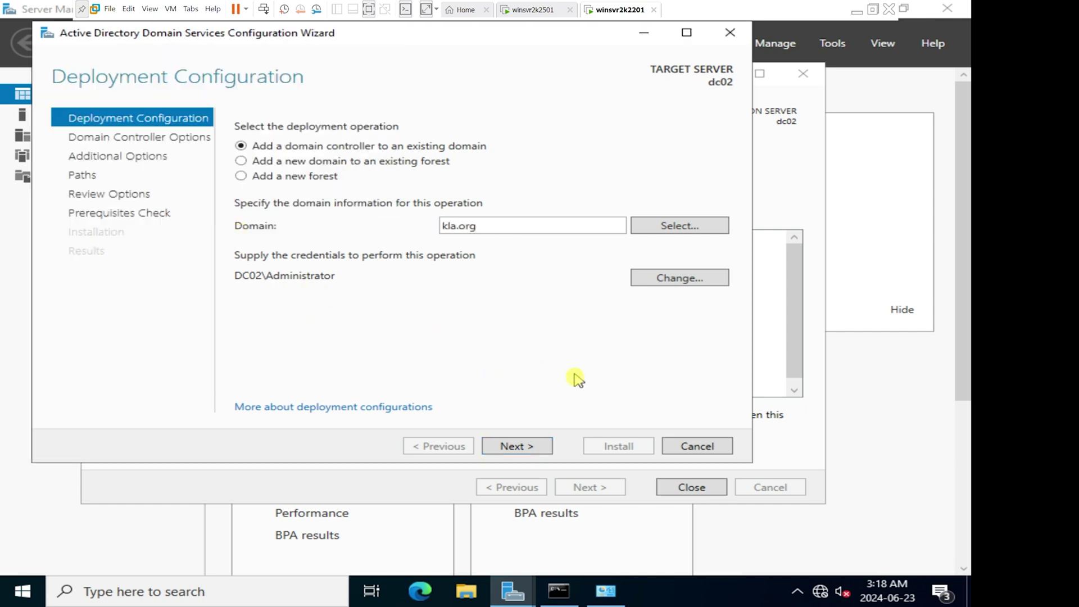
Replace the operation credentials with kla.org\administrator and its password.
{"action": "left_click", "coordinate": [516, 447]}
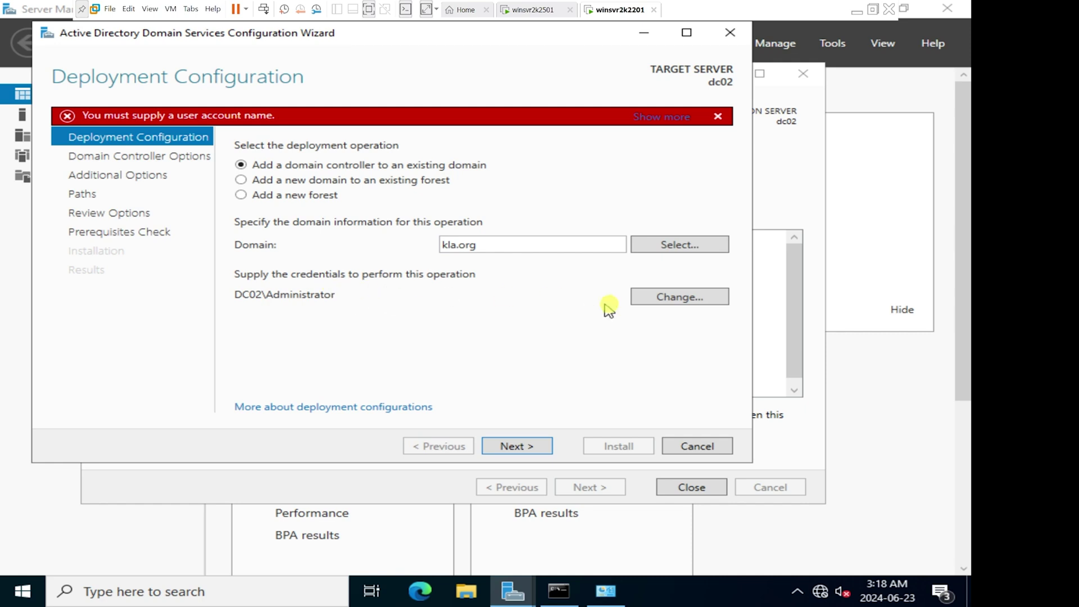
{"action": "left_click", "coordinate": [682, 299]}
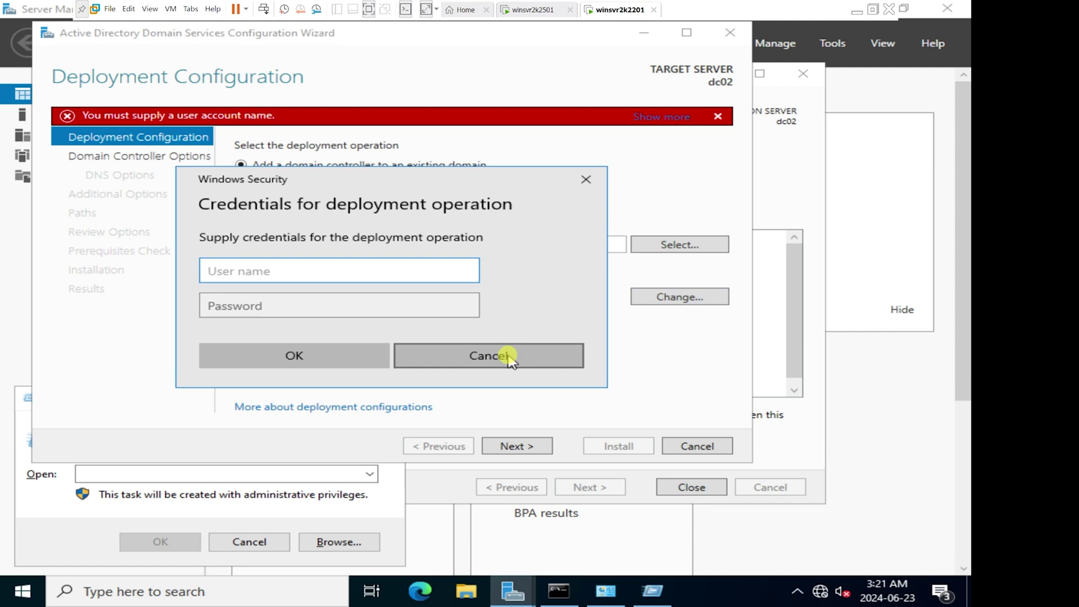
{"action": "type", "text": "kla.org\\administrator"}
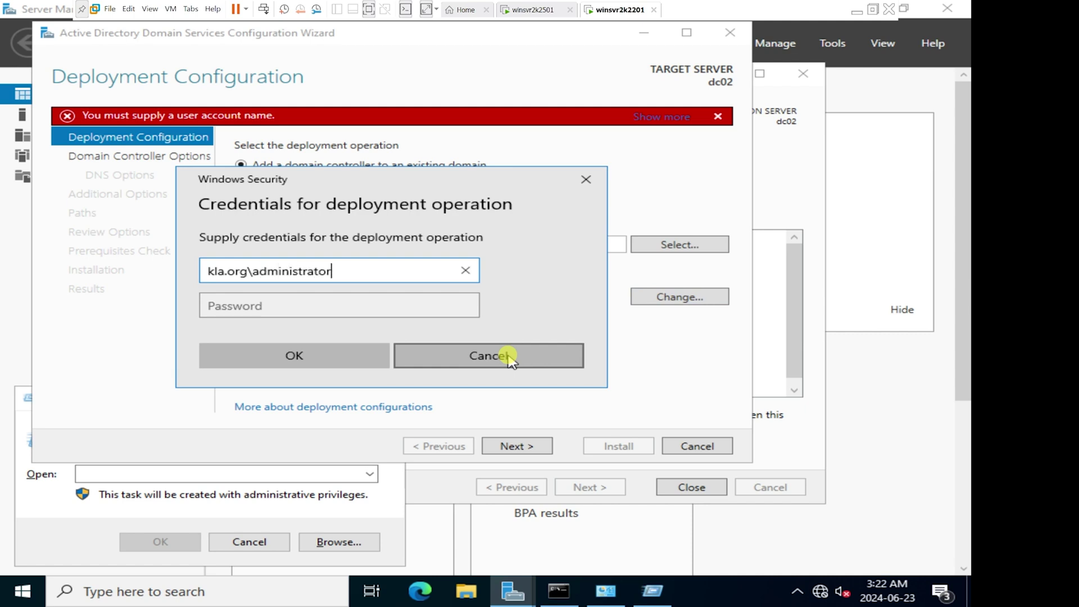
{"action": "key", "text": "Tab"}
{"action": "type", "text": "********"}
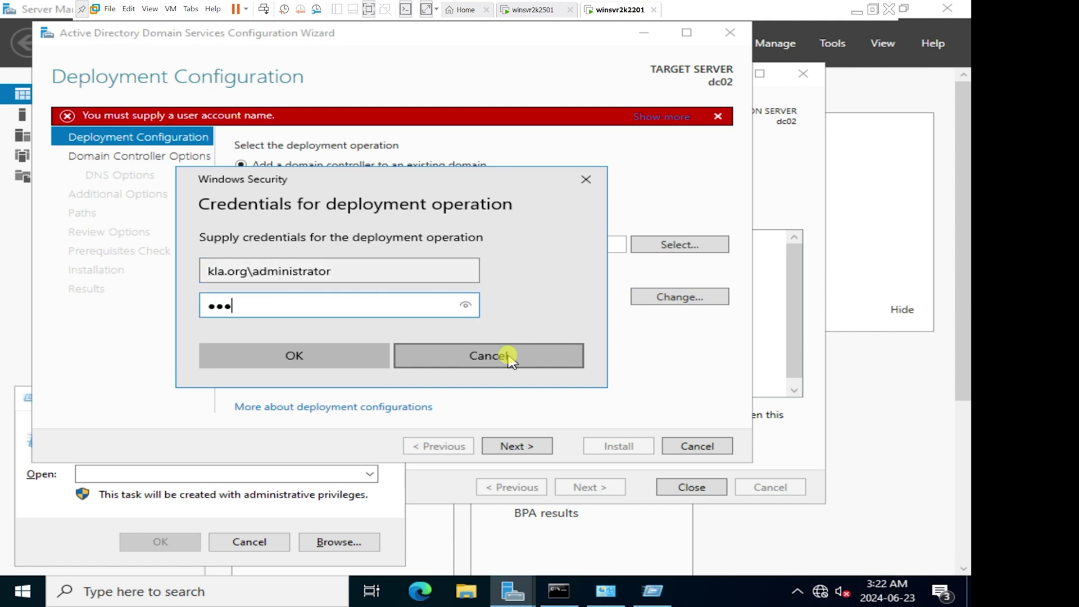
{"action": "key", "text": "Caps_Lock"}
{"action": "type", "text": "*"}
{"action": "key", "text": "Caps_Lock"}
{"action": "type", "text": "***"}
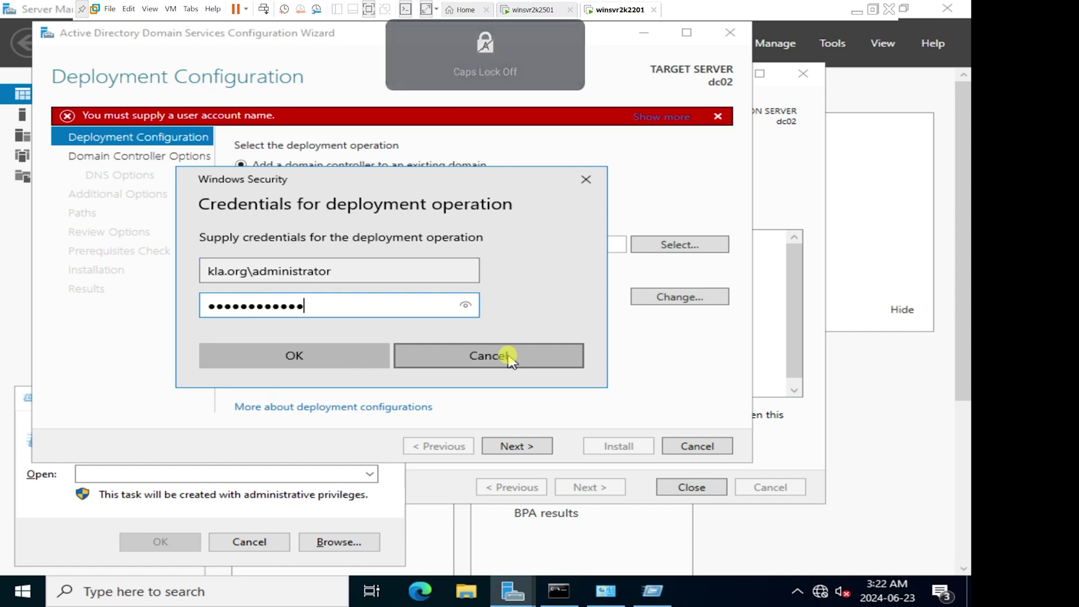
{"action": "left_click", "coordinate": [340, 368]}
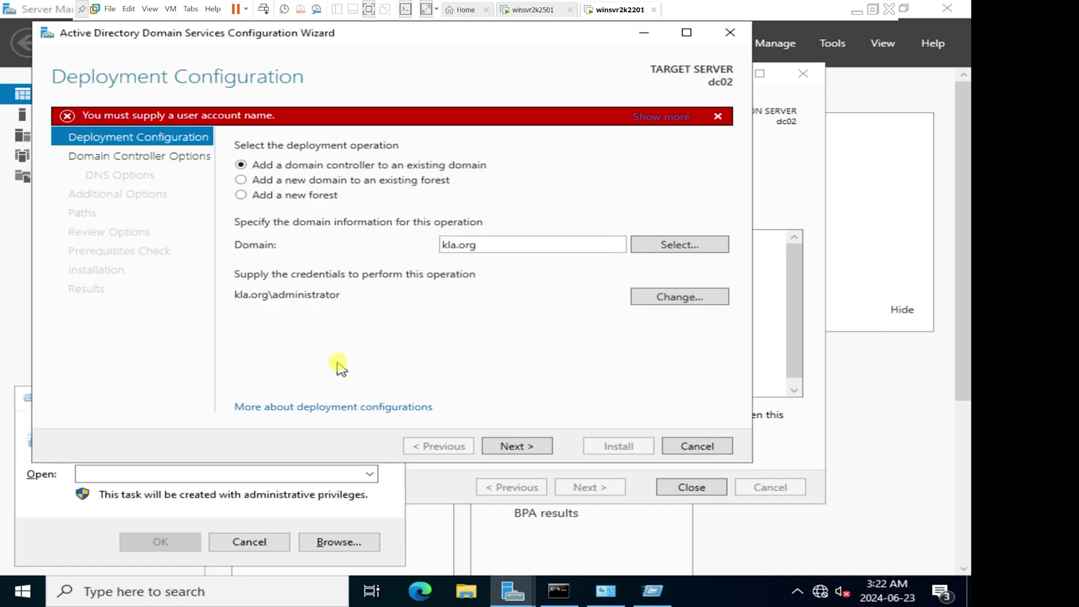
Keep Default-First-Site-Name and the default DC and DNS options, moving on to Additional Options.
{"action": "left_click", "coordinate": [539, 447]}
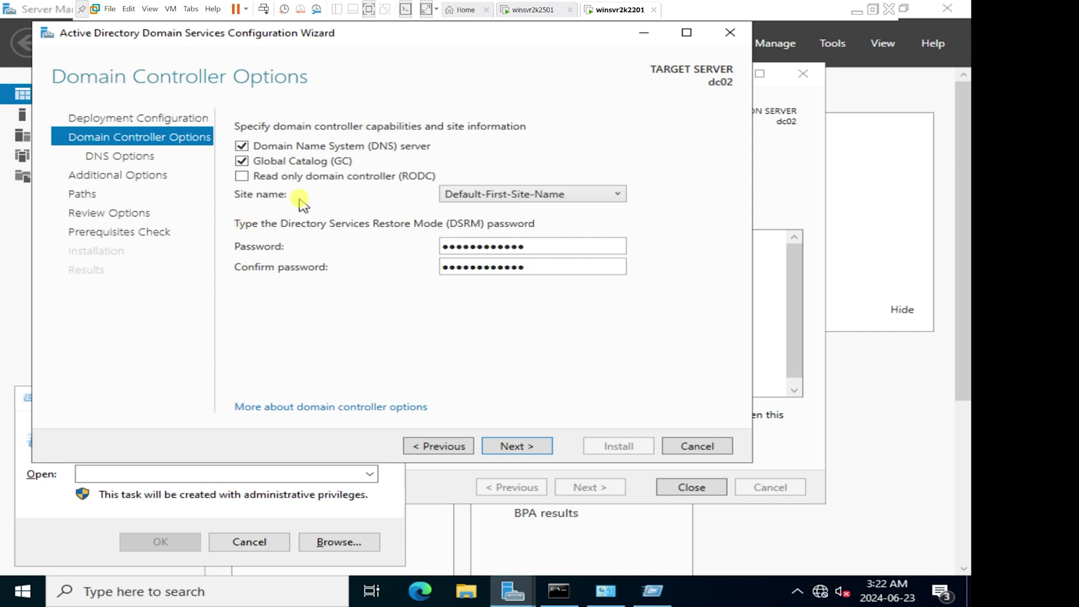
{"action": "left_click", "coordinate": [597, 197]}
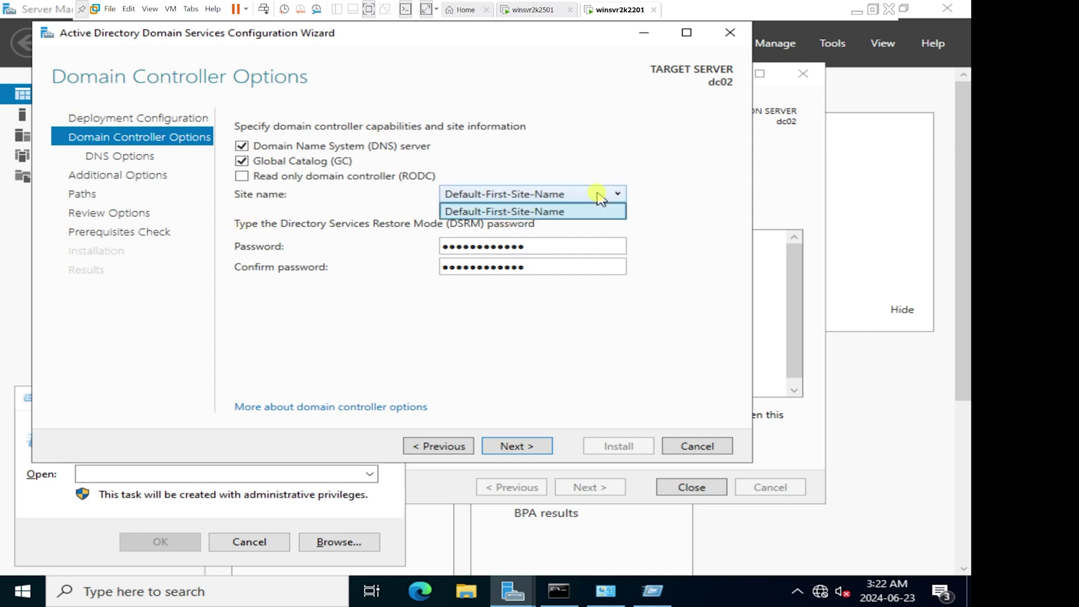
{"action": "left_click", "coordinate": [597, 197]}
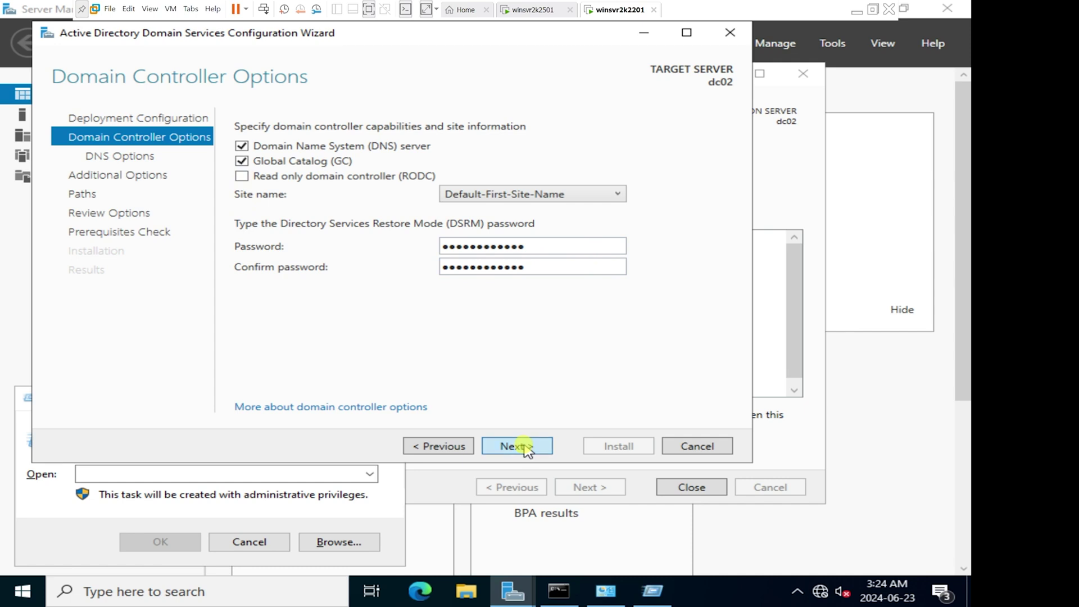
{"action": "left_click", "coordinate": [525, 448]}
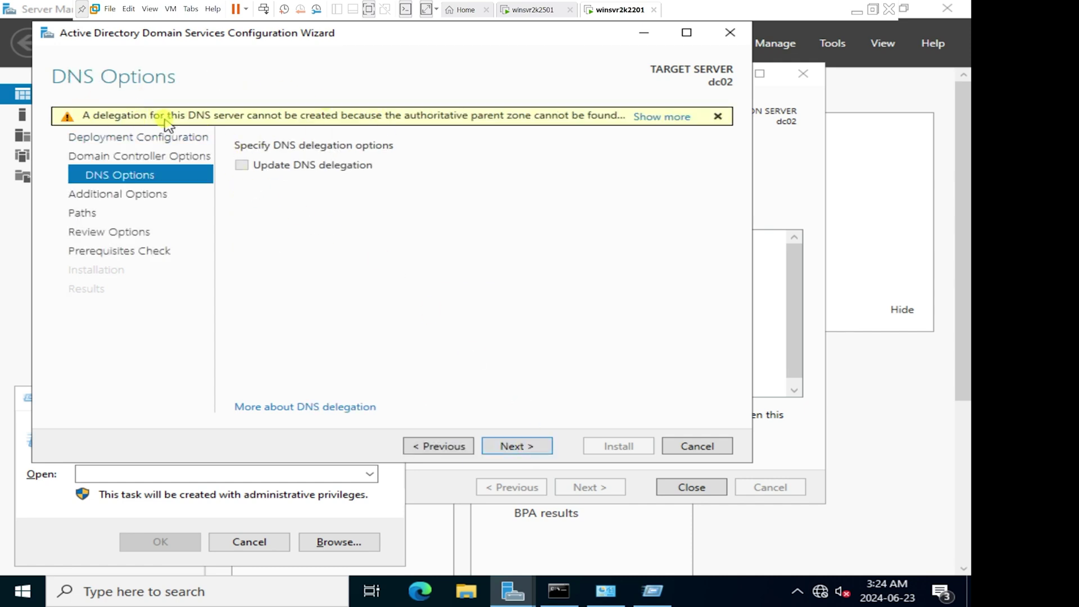
{"action": "left_click", "coordinate": [539, 448]}
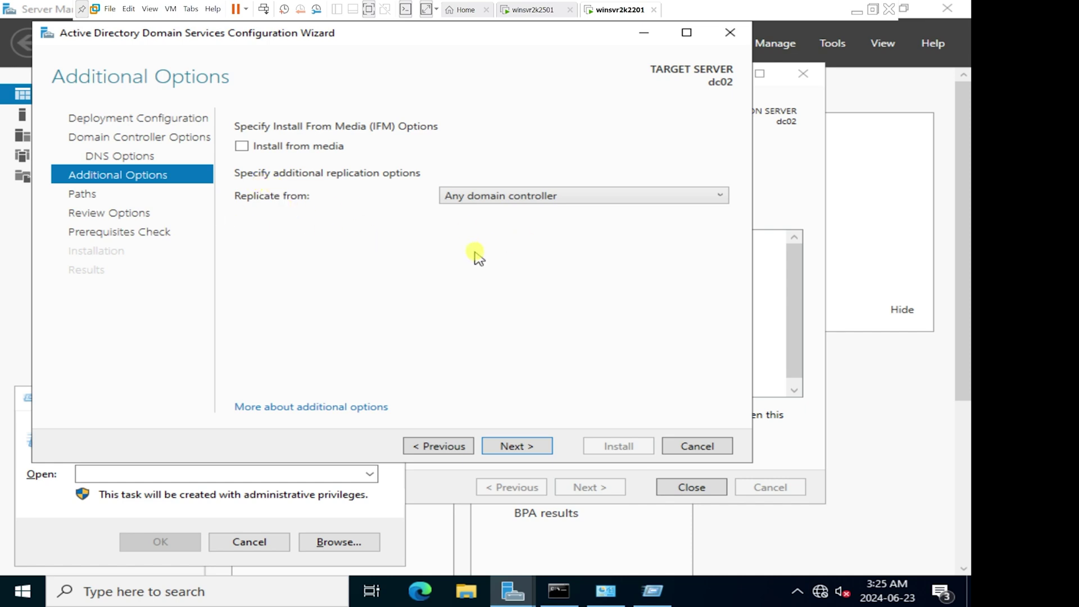
Accept the default paths, review the summary, and run the prerequisites check.
{"action": "left_click", "coordinate": [518, 446]}
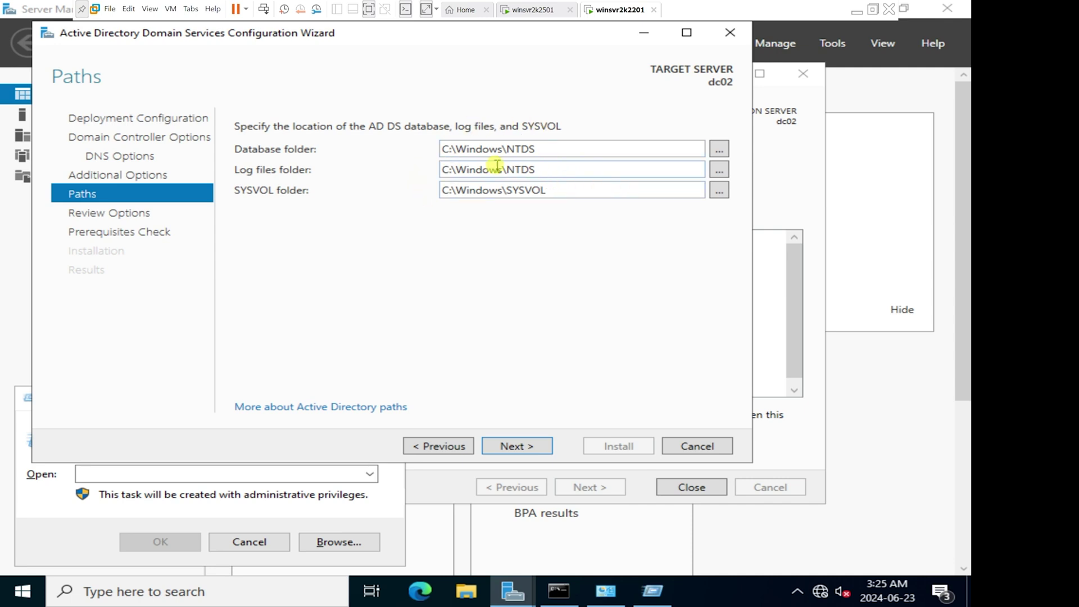
{"action": "left_click", "coordinate": [523, 447]}
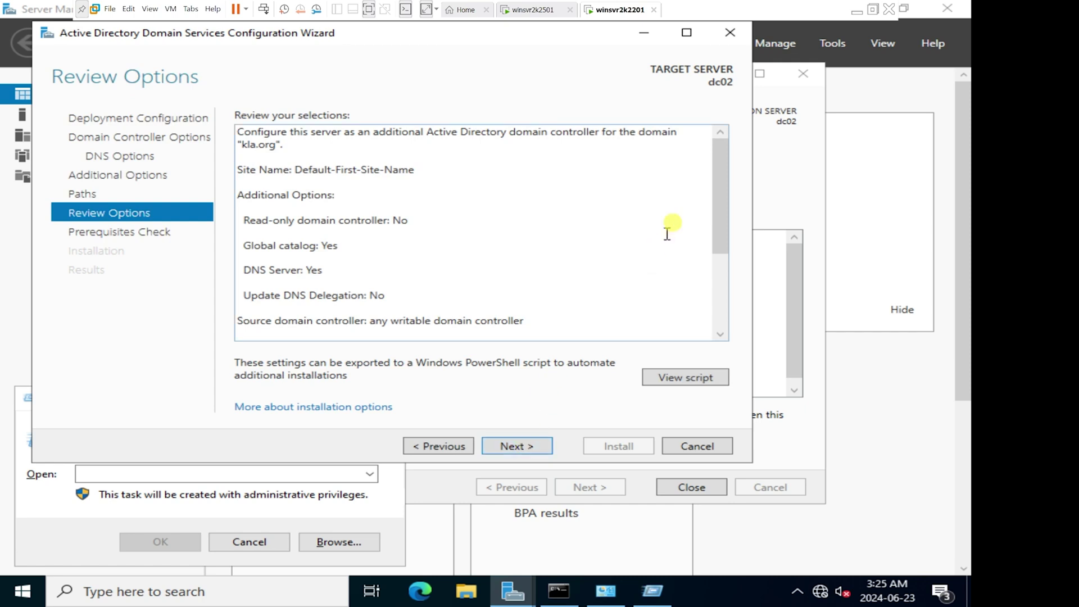
{"action": "left_click_drag", "start_coordinate": [718, 174], "coordinate": [734, 290]}
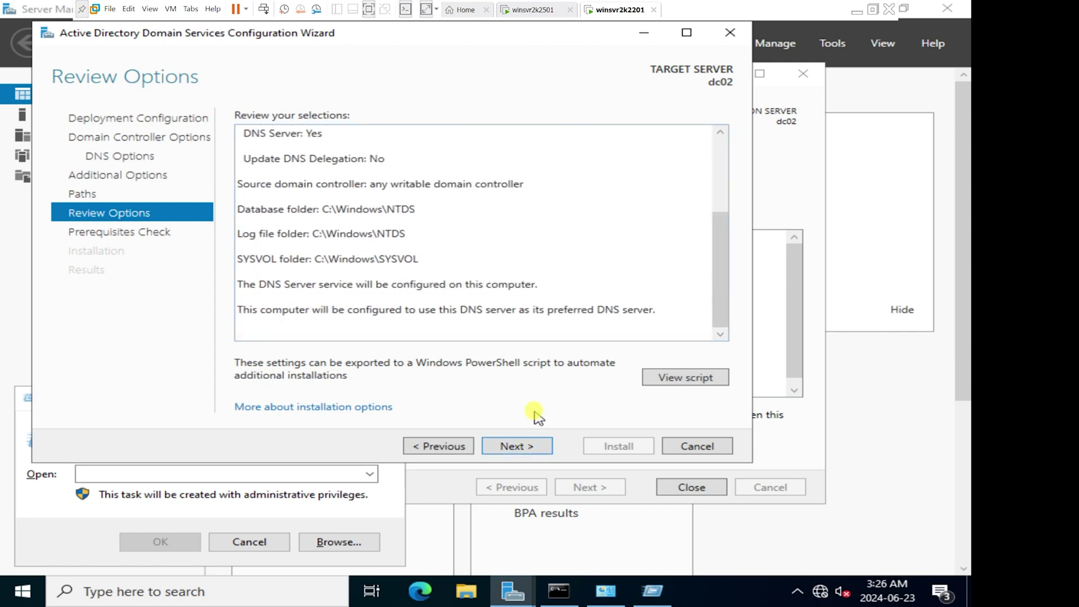
{"action": "left_click", "coordinate": [524, 446]}
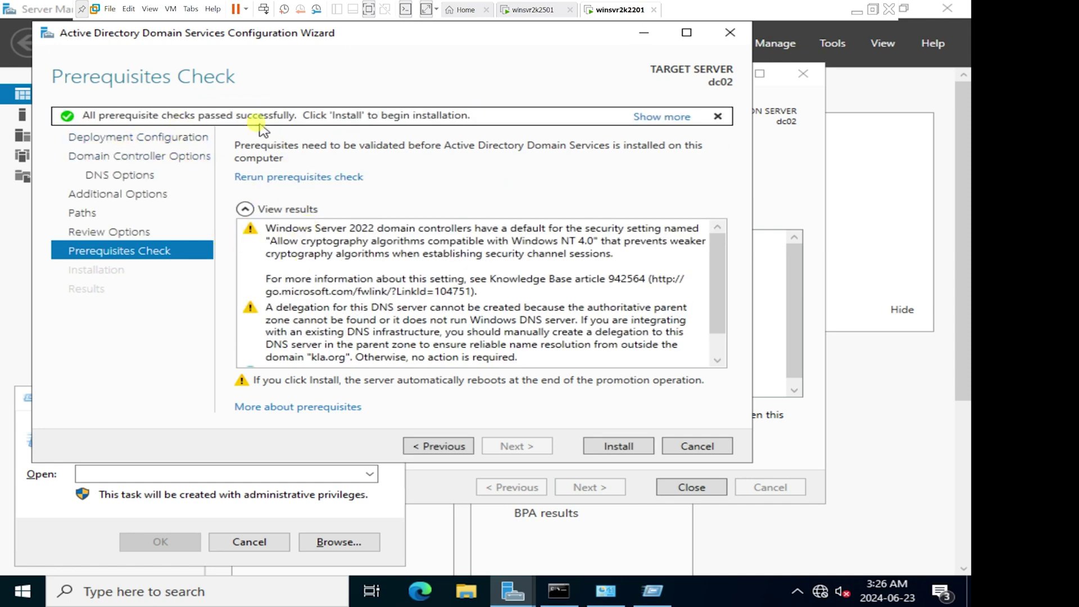
Review the DNS delegation warning, then install the domain controller and let dc02 reboot.
{"action": "scroll", "coordinate": [411, 288], "scroll_direction": "down", "scroll_amount": 1}
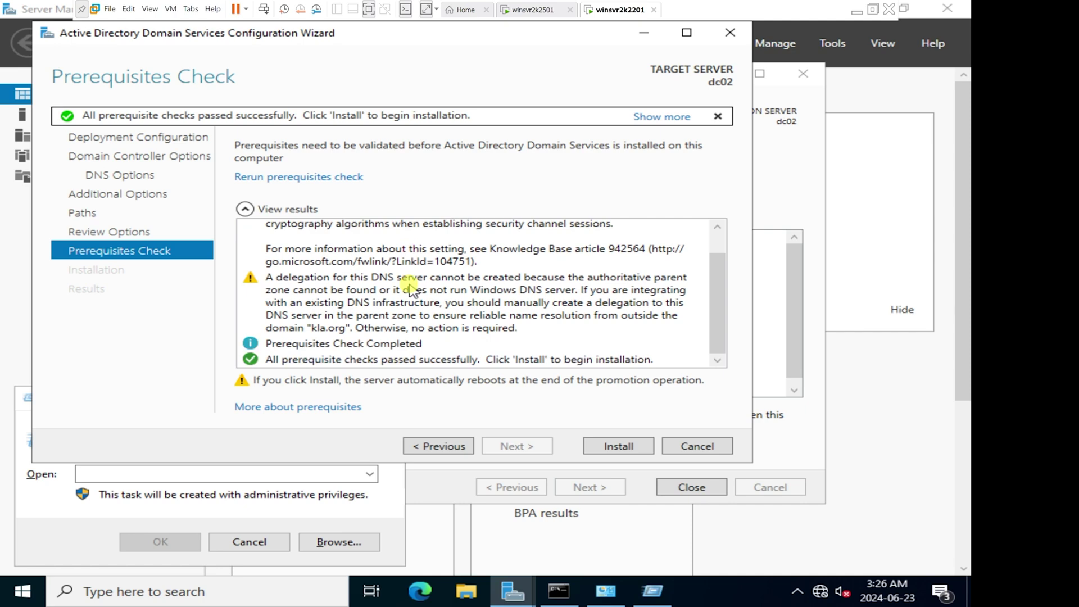
{"action": "left_click", "coordinate": [336, 302]}
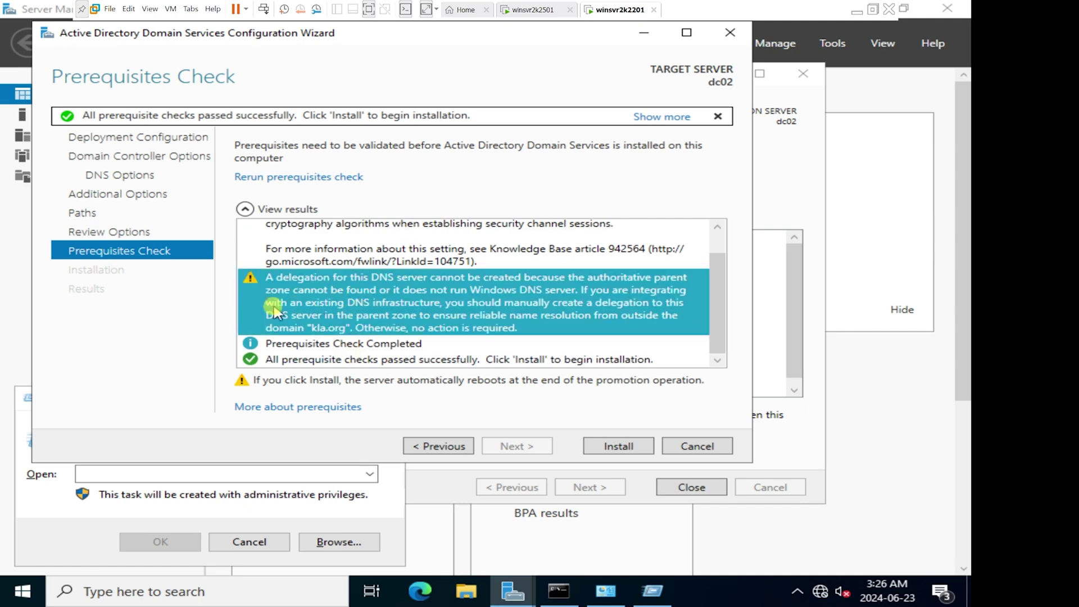
{"action": "left_click", "coordinate": [619, 447]}
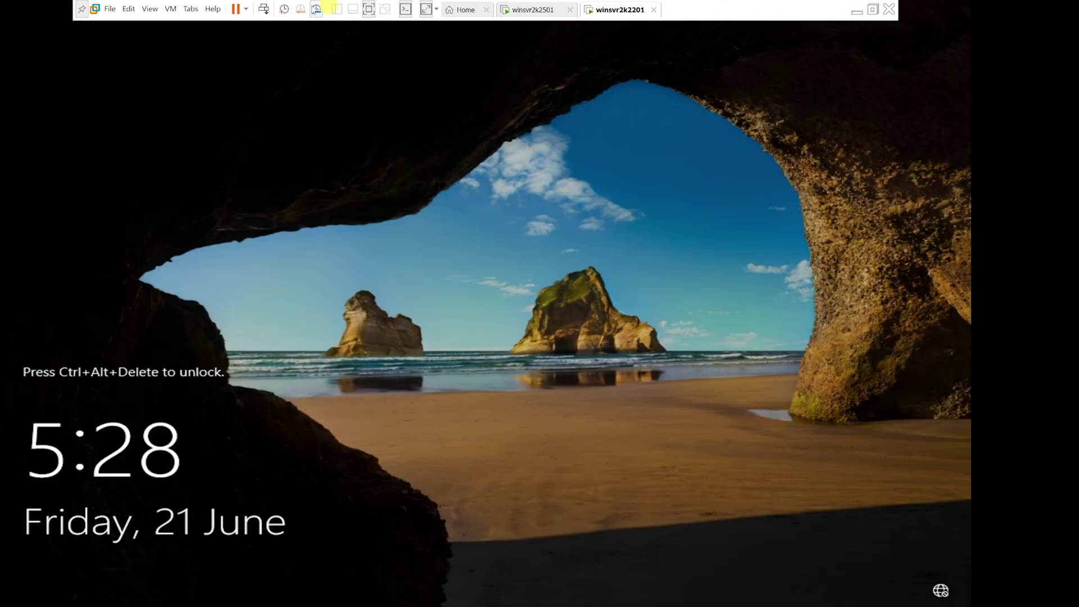
Sign back in to dc02 as KLA\Administrator with the domain administrator password after the reboot.
{"action": "left_click", "coordinate": [265, 9]}
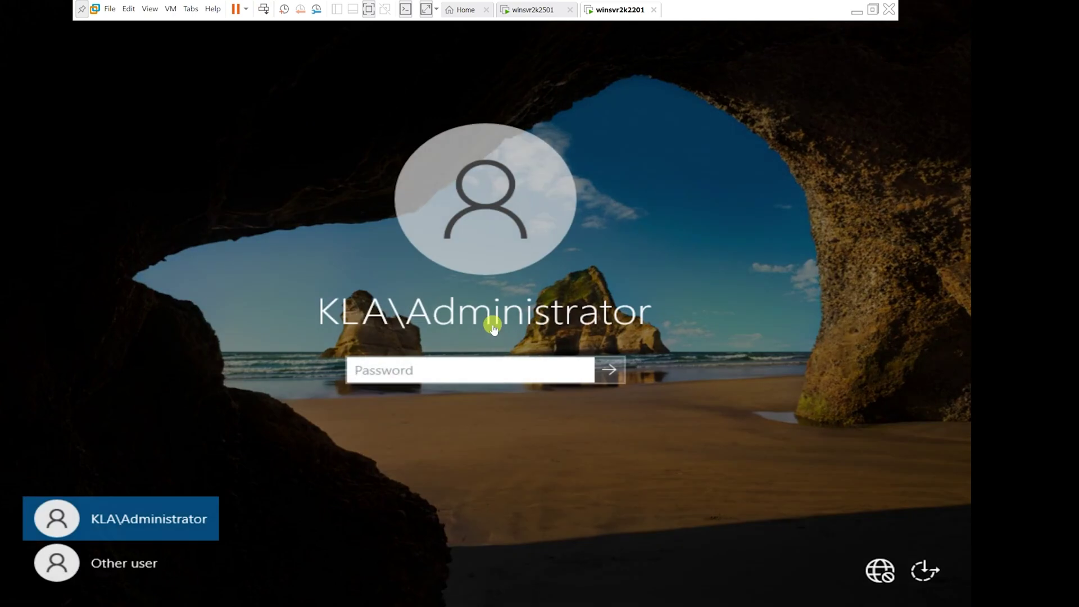
{"action": "left_click", "coordinate": [526, 375]}
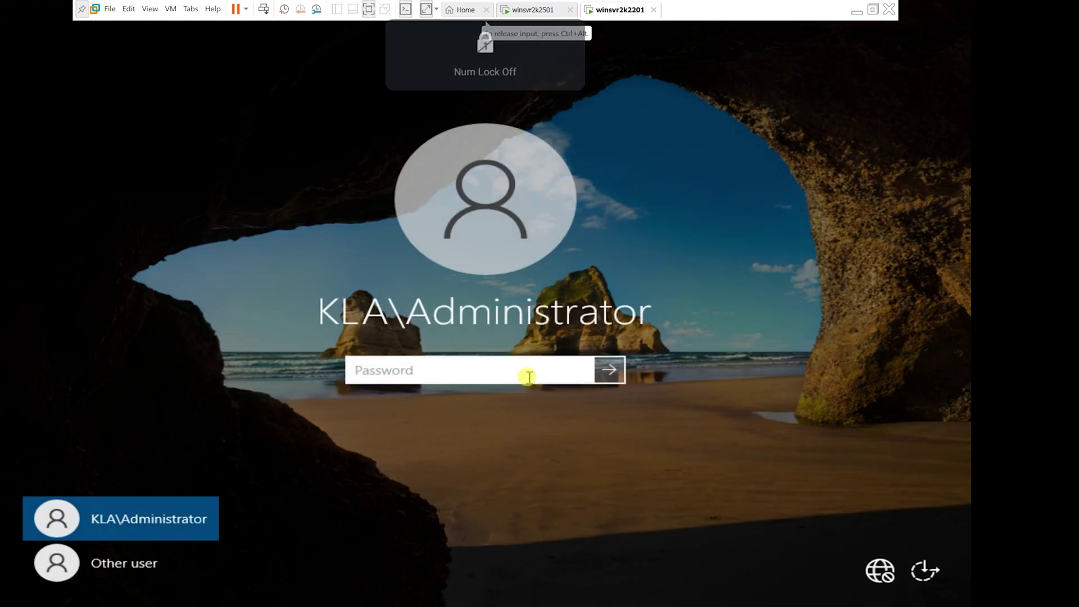
{"action": "type", "text": "*******"}
{"action": "key", "text": "Caps_Lock"}
{"action": "type", "text": "***"}
{"action": "key", "text": "Caps_Lock"}
{"action": "type", "text": "***"}
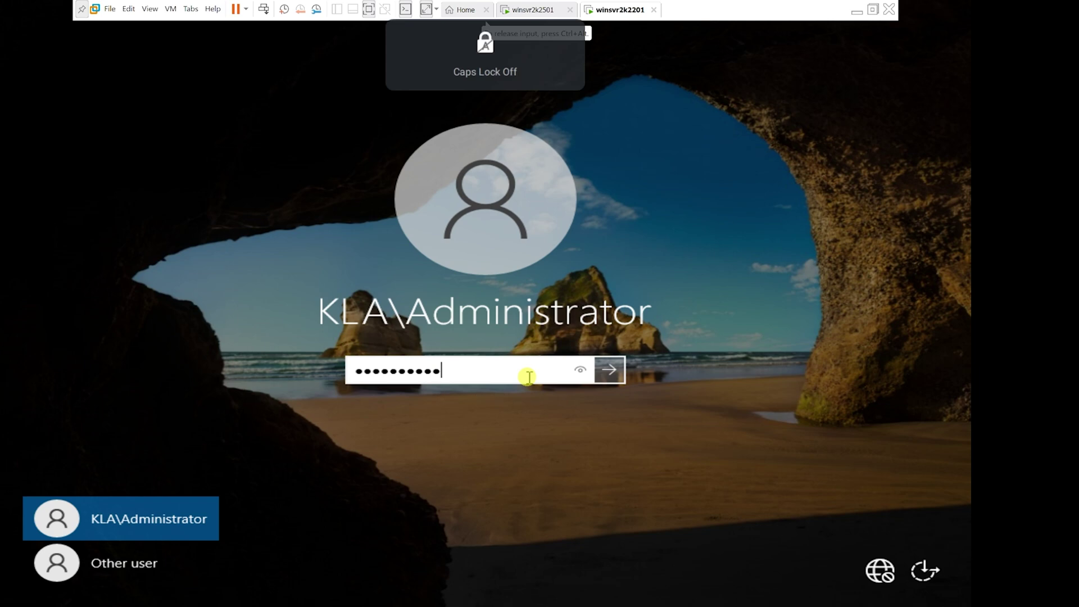
{"action": "key", "text": "Return"}
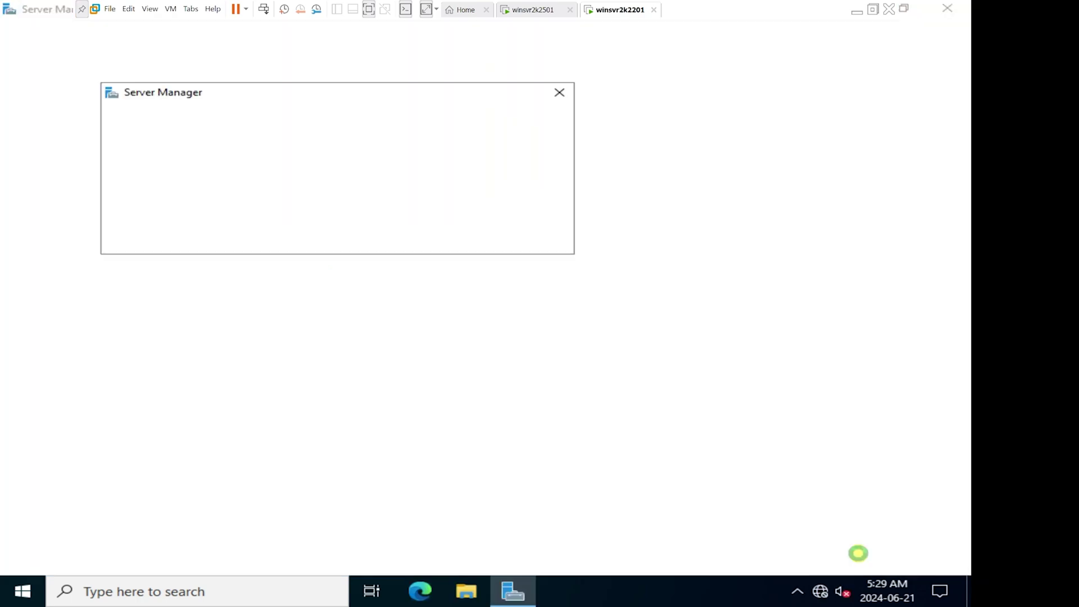
Dismiss the Windows Admin Center pop-up and launch Active Directory Users and Computers from Tools.
{"action": "left_click", "coordinate": [559, 92]}
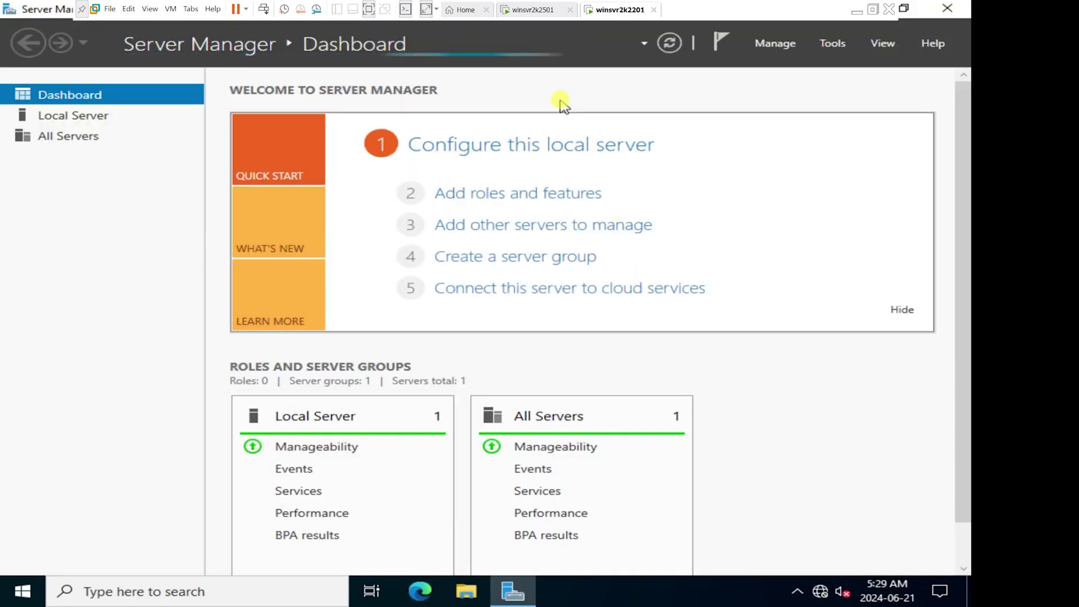
{"action": "left_click", "coordinate": [832, 44]}
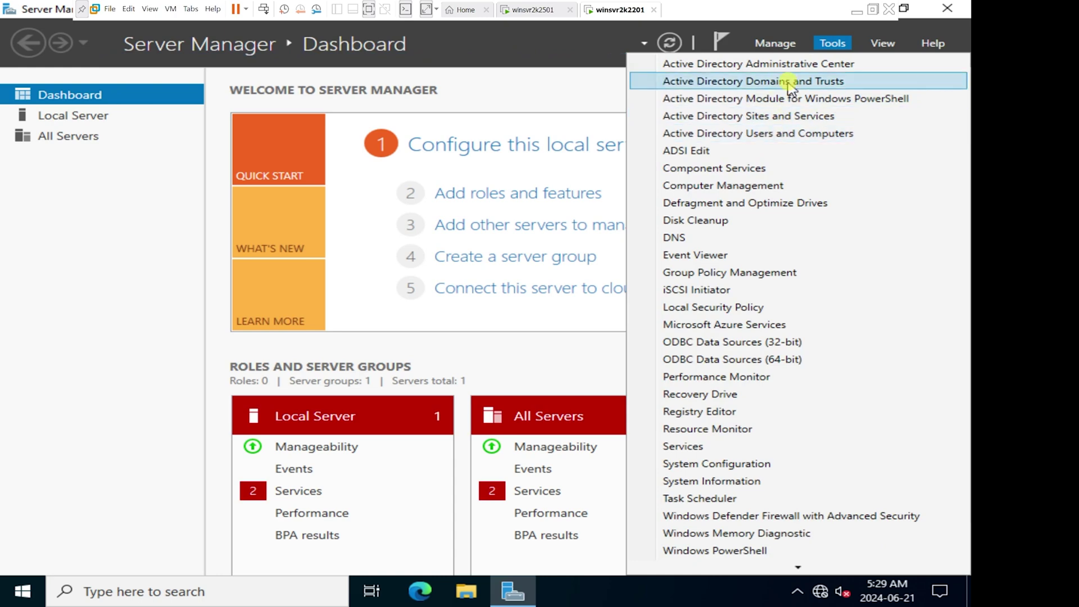
{"action": "left_click", "coordinate": [790, 135]}
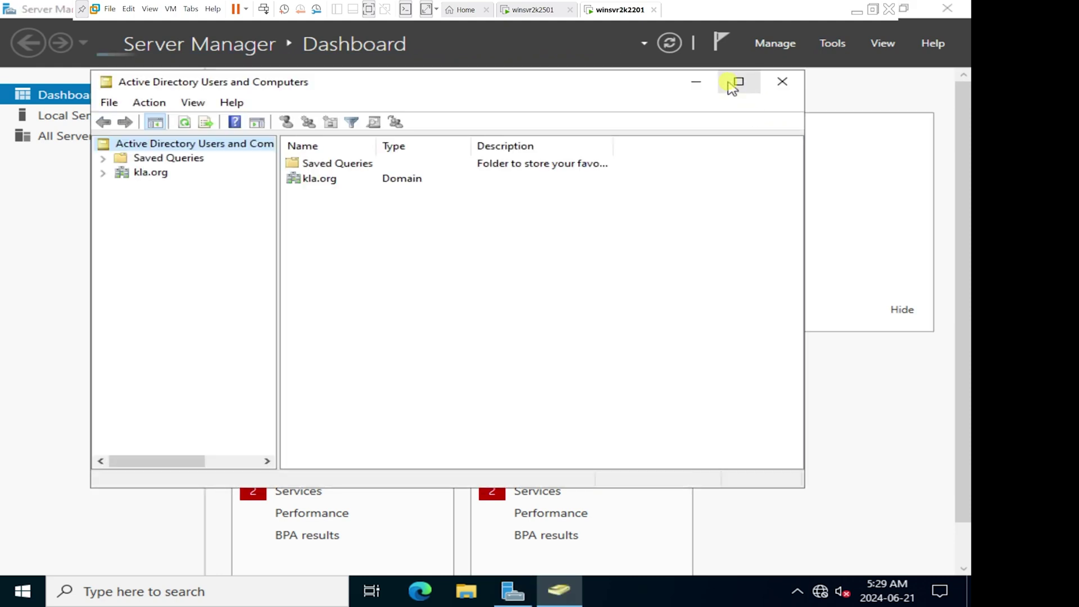
Maximize the console and show kla.org's Domain Controllers container, checking the DC01 and DC02 entries.
{"action": "left_click", "coordinate": [735, 80]}
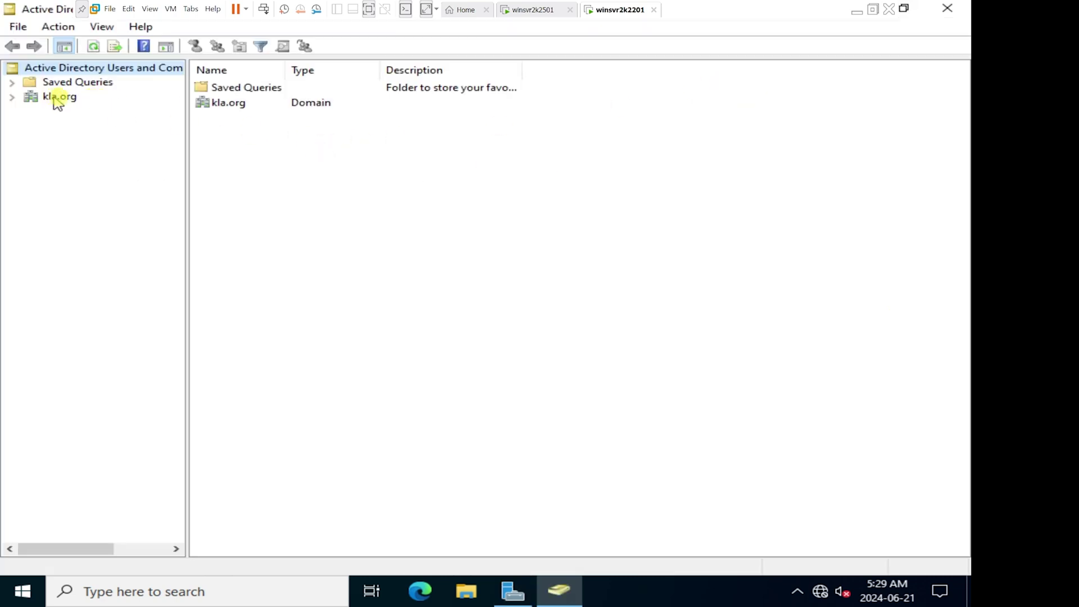
{"action": "left_click", "coordinate": [12, 98]}
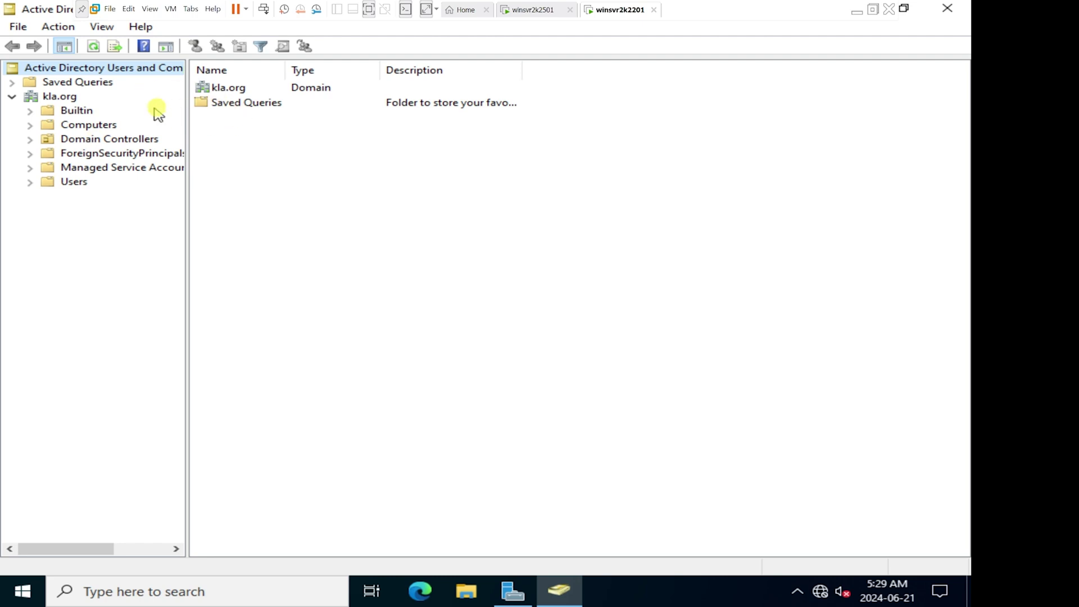
{"action": "left_click", "coordinate": [96, 141]}
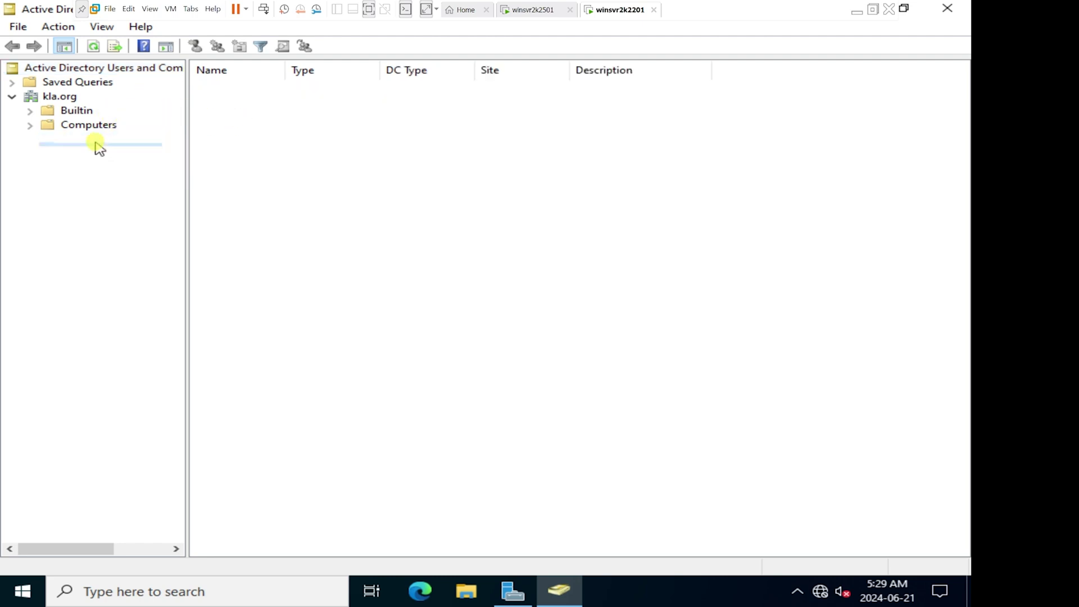
{"action": "left_click", "coordinate": [218, 89]}
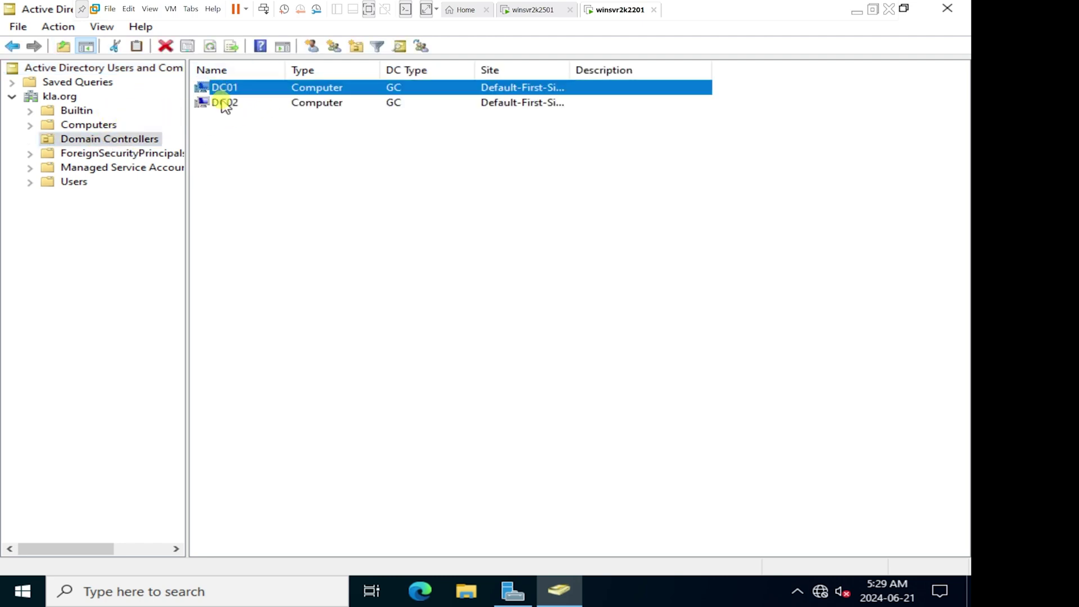
{"action": "left_click", "coordinate": [223, 102]}
{"action": "left_click", "coordinate": [228, 87]}
{"action": "left_click", "coordinate": [225, 102]}
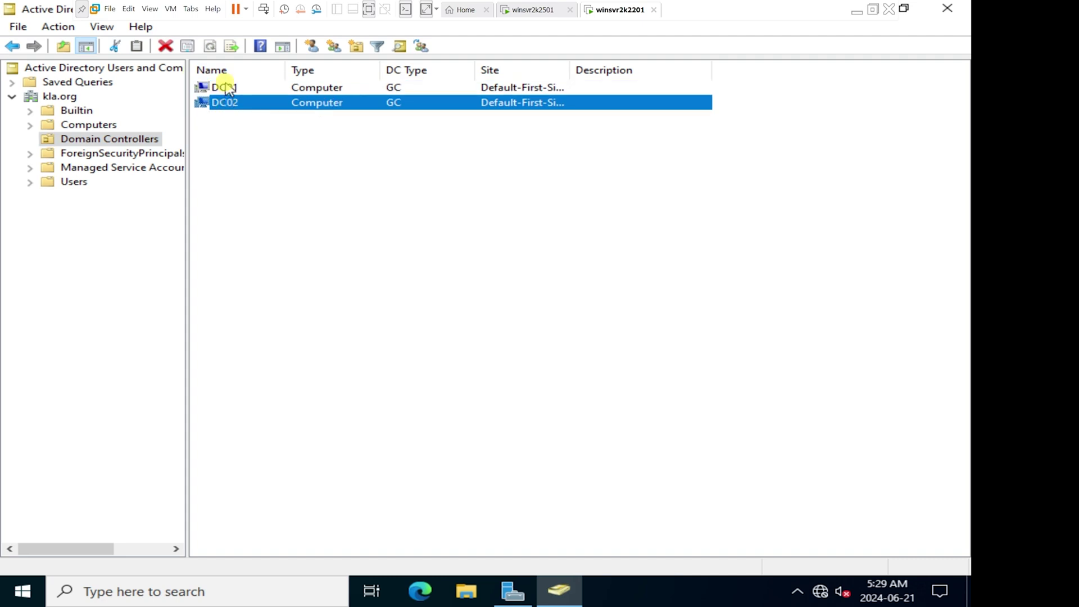
{"action": "left_click", "coordinate": [231, 88]}
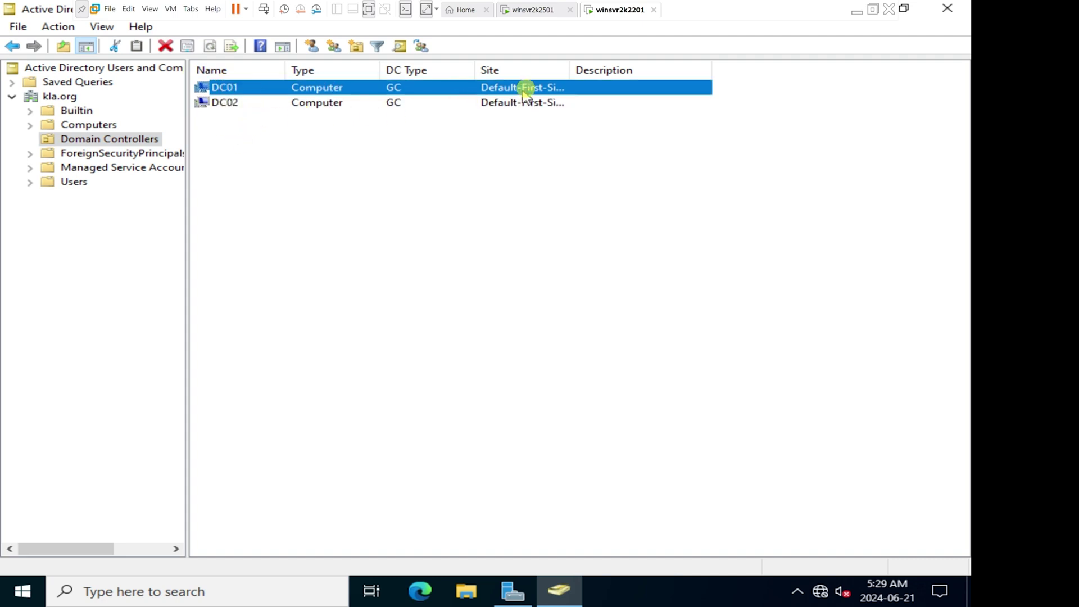
{"action": "left_click", "coordinate": [225, 103]}
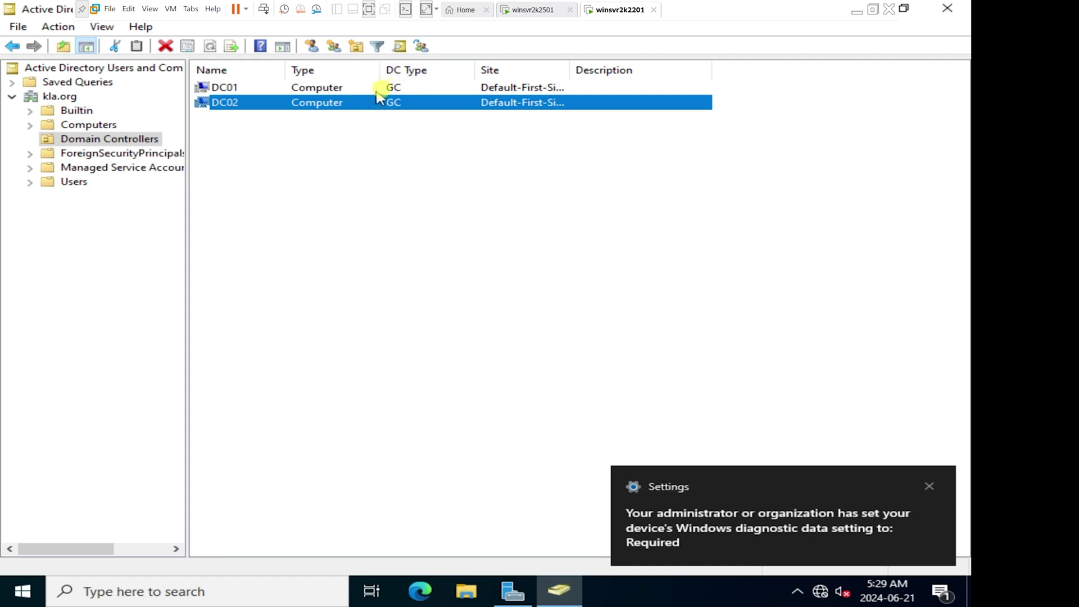
Confirm both DCs are GC type and widen the Site column to show Default-First-Site-Name.
{"action": "left_click", "coordinate": [394, 89]}
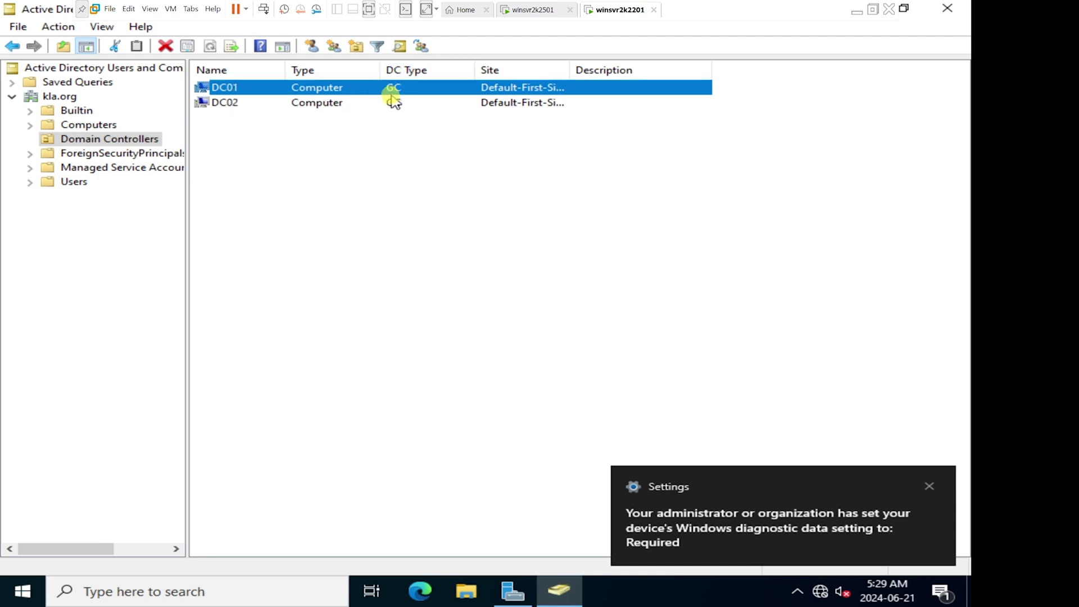
{"action": "left_click", "coordinate": [394, 101]}
{"action": "left_click", "coordinate": [395, 89]}
{"action": "left_click", "coordinate": [393, 103]}
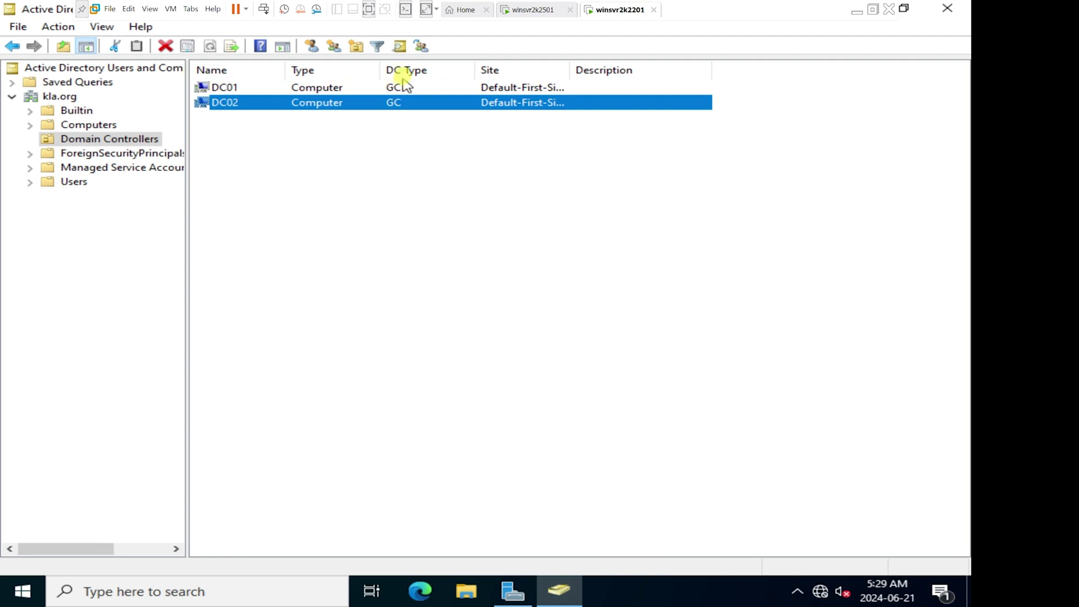
{"action": "left_click", "coordinate": [394, 89]}
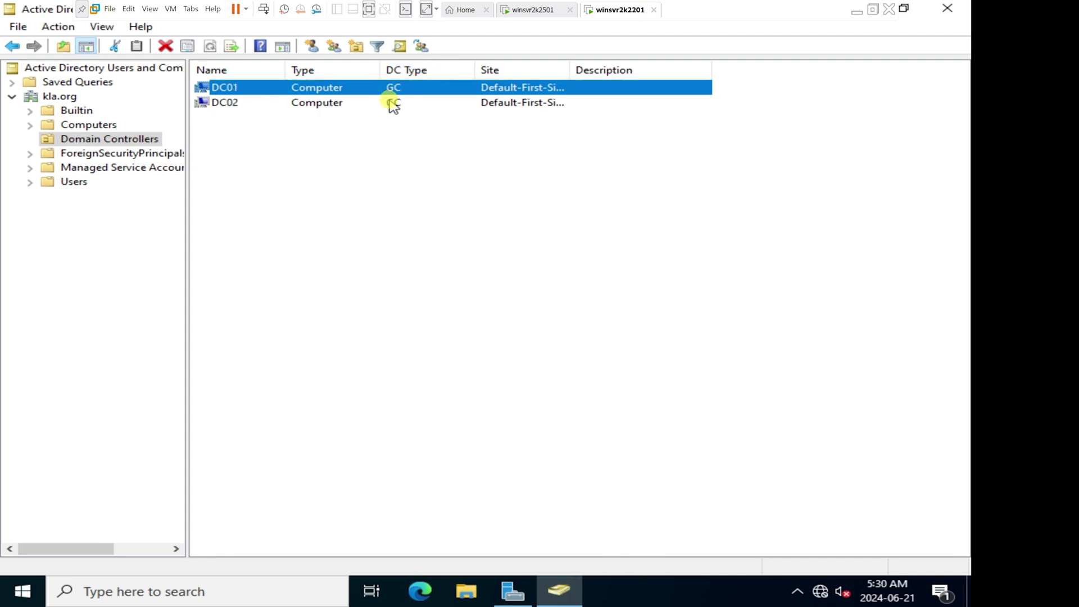
{"action": "left_click", "coordinate": [391, 104]}
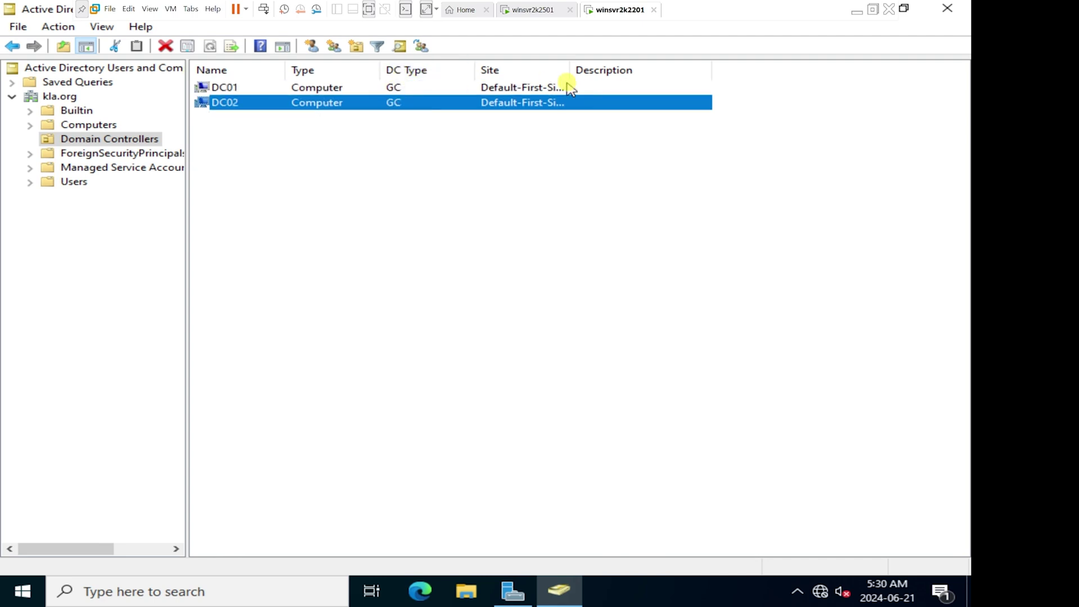
{"action": "left_click_drag", "start_coordinate": [569, 65], "coordinate": [644, 66]}
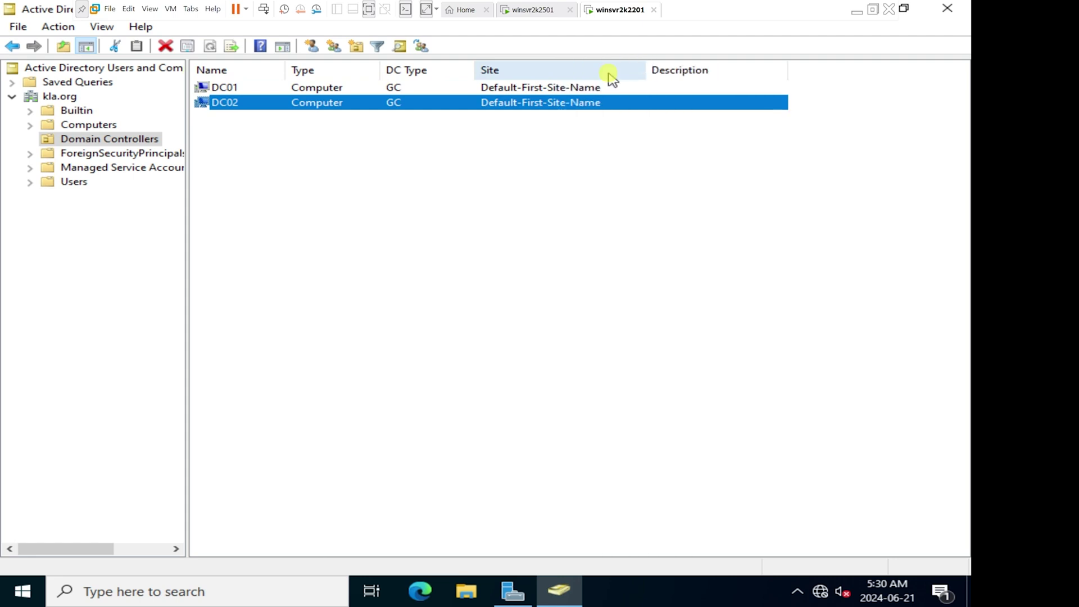
{"action": "left_click", "coordinate": [229, 126]}
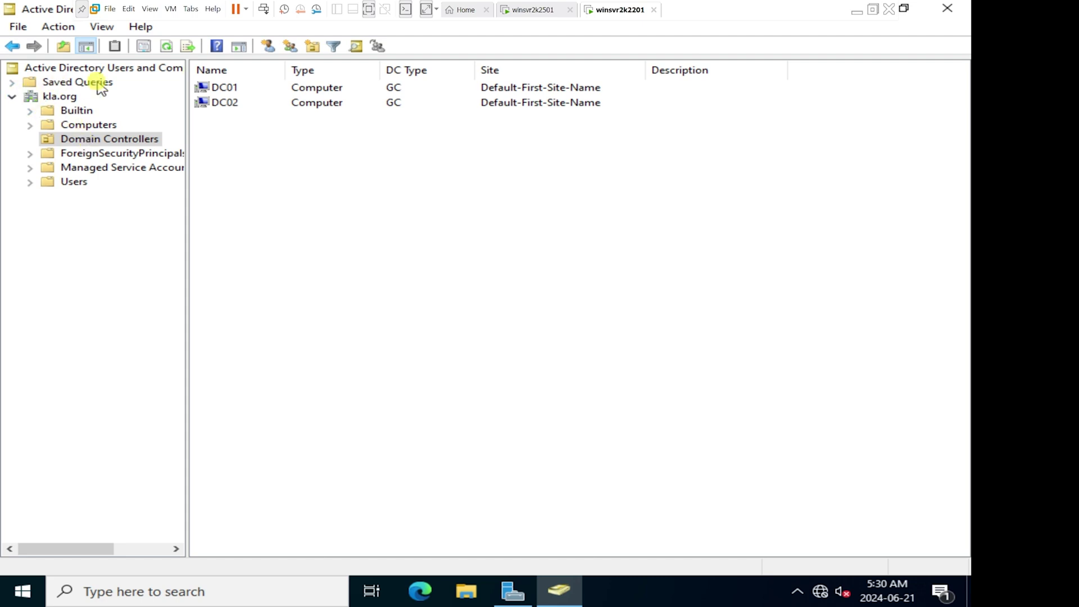
Launch Active Directory Sites and Services from Server Manager and expand the Sites container.
{"action": "key", "text": "alt+Tab"}
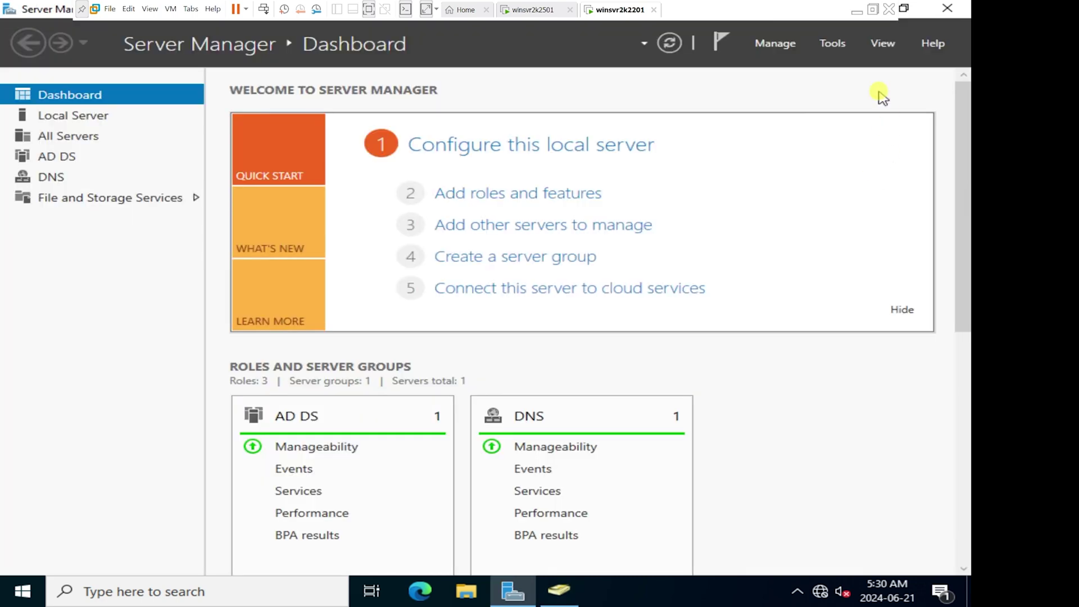
{"action": "left_click", "coordinate": [836, 45]}
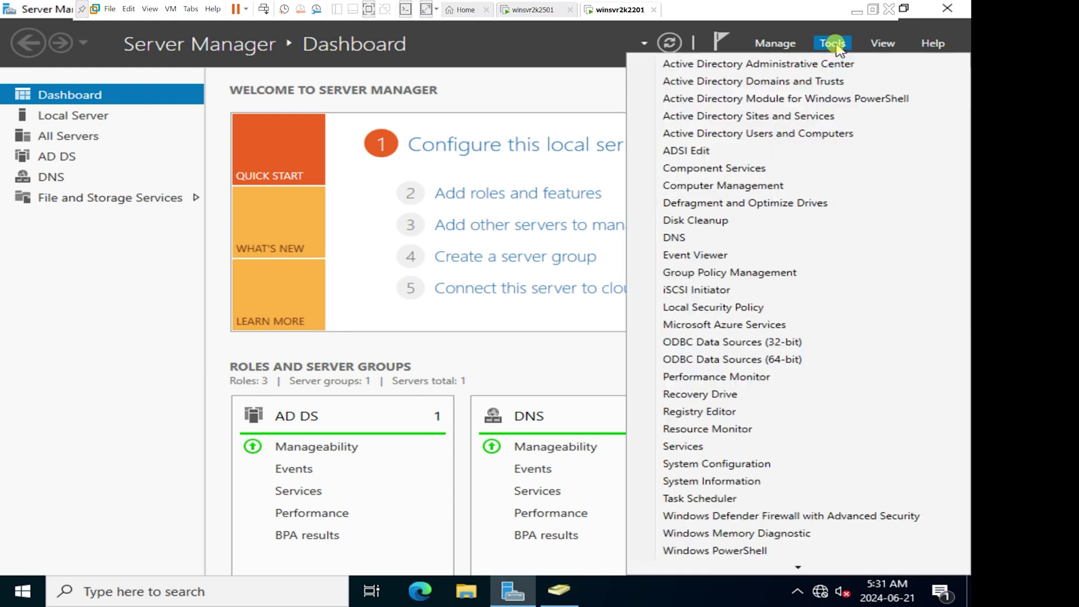
{"action": "left_click", "coordinate": [776, 117]}
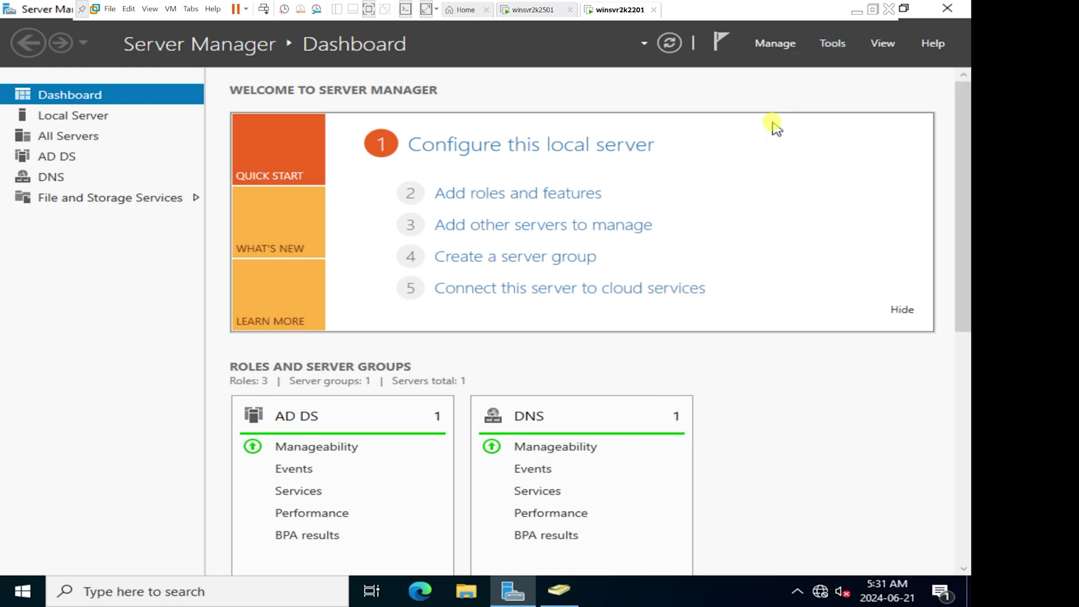
{"action": "left_click", "coordinate": [144, 194]}
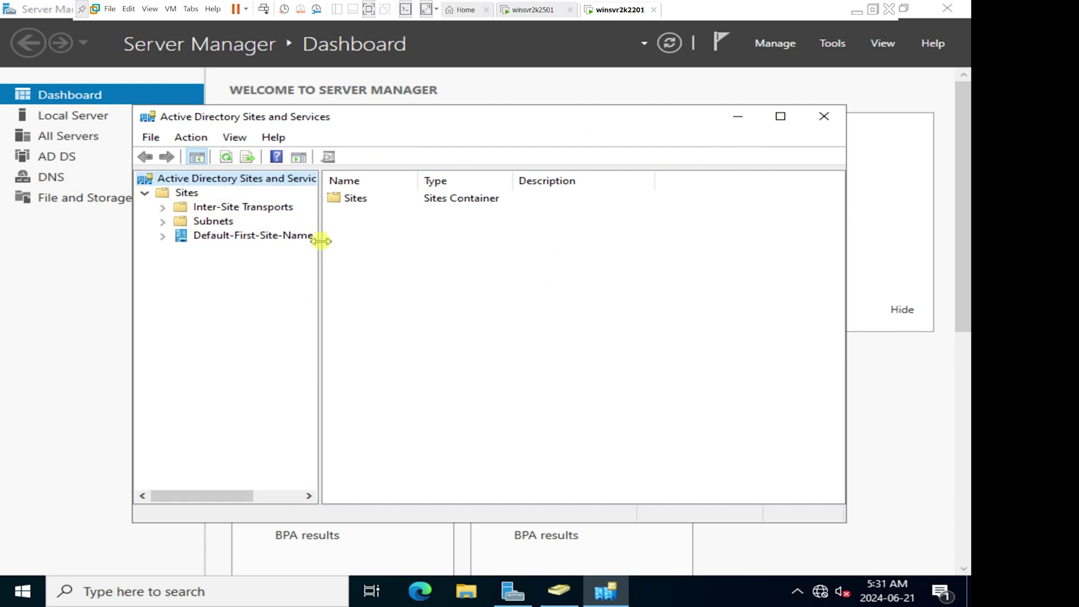
{"action": "left_click_drag", "start_coordinate": [321, 241], "coordinate": [386, 241]}
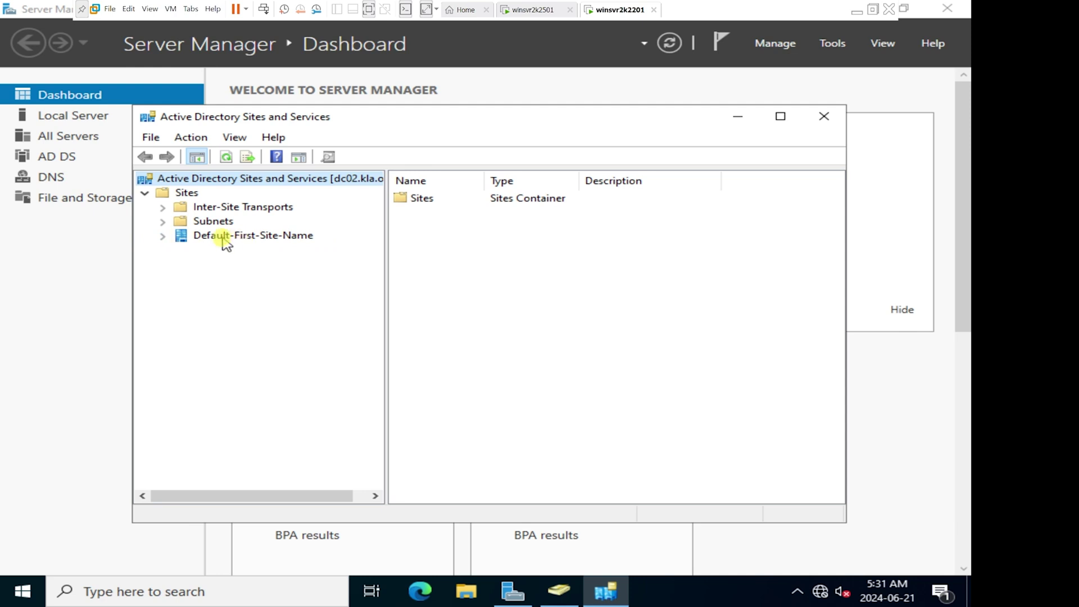
Open the Servers folder under Default-First-Site-Name and check the DC01 and DC02 entries.
{"action": "left_click", "coordinate": [162, 236]}
{"action": "left_click", "coordinate": [228, 250]}
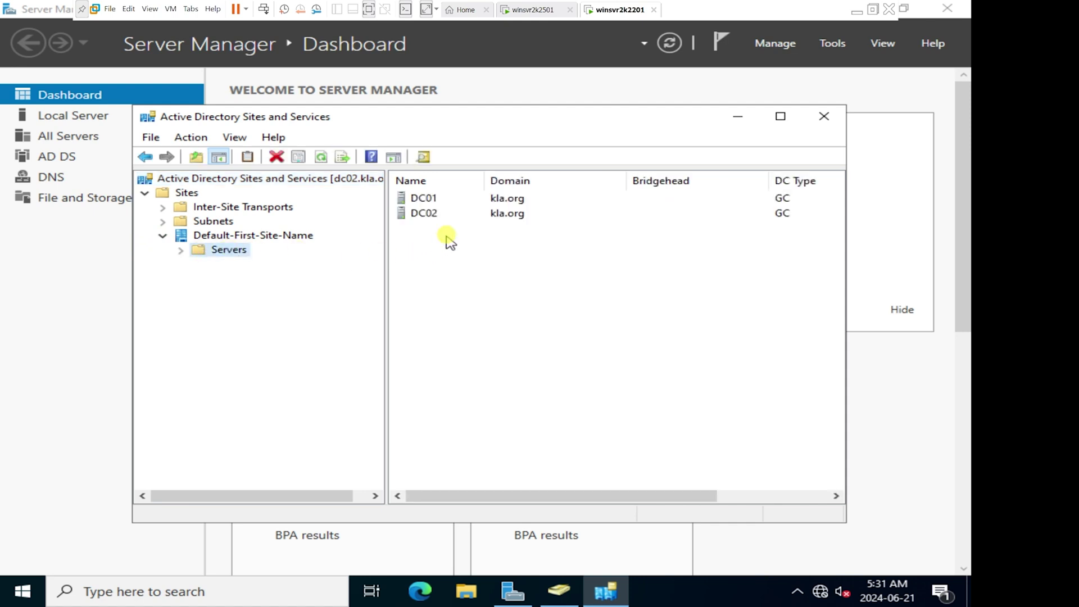
{"action": "left_click", "coordinate": [419, 200]}
{"action": "left_click", "coordinate": [422, 216]}
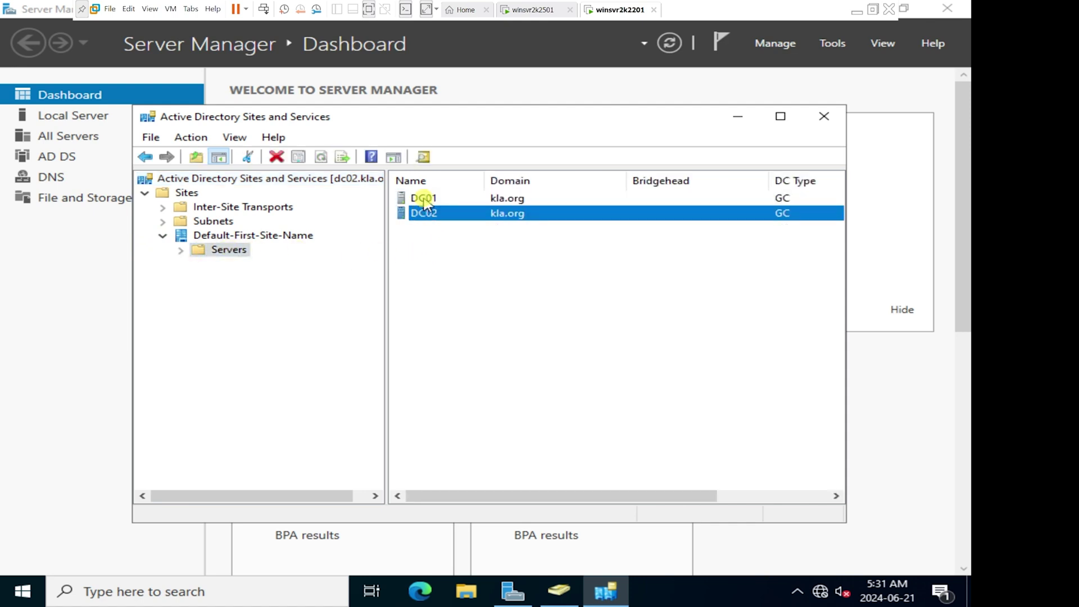
{"action": "left_click", "coordinate": [423, 198]}
{"action": "left_click", "coordinate": [422, 215]}
{"action": "left_click", "coordinate": [432, 199]}
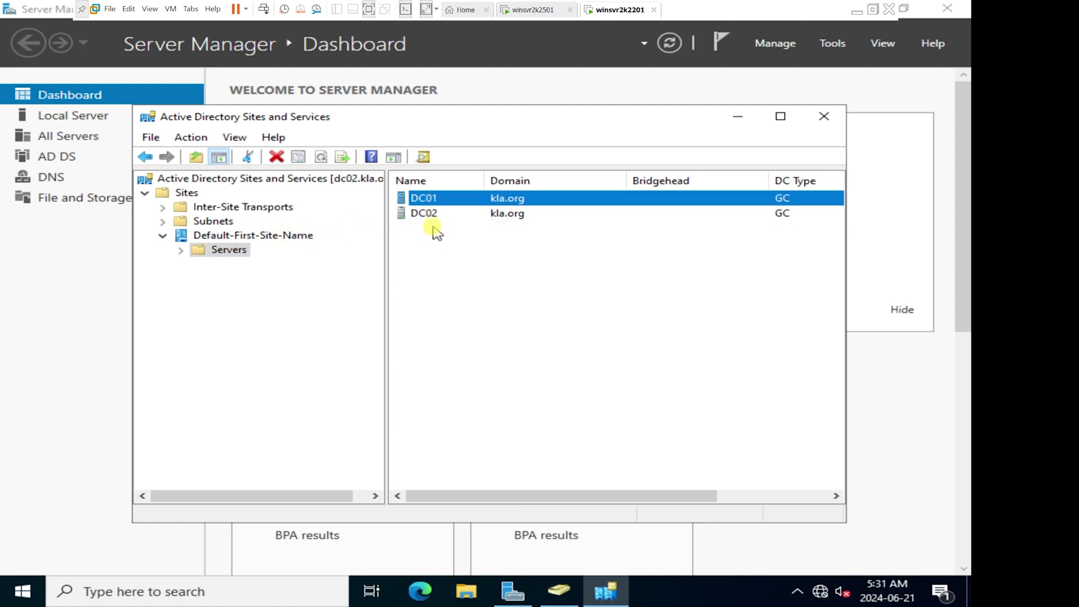
{"action": "left_click", "coordinate": [433, 215]}
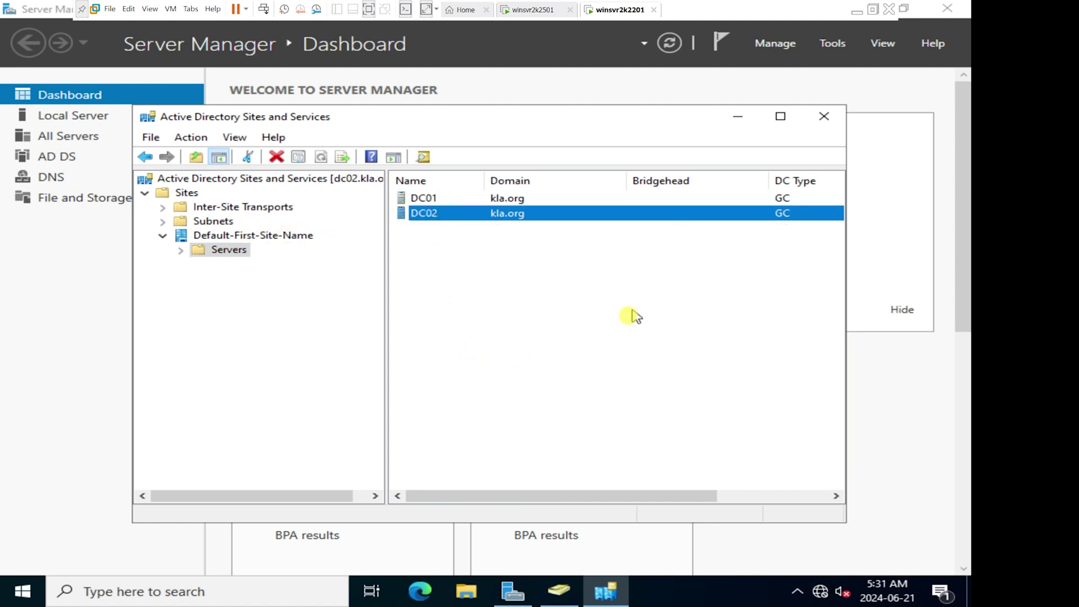